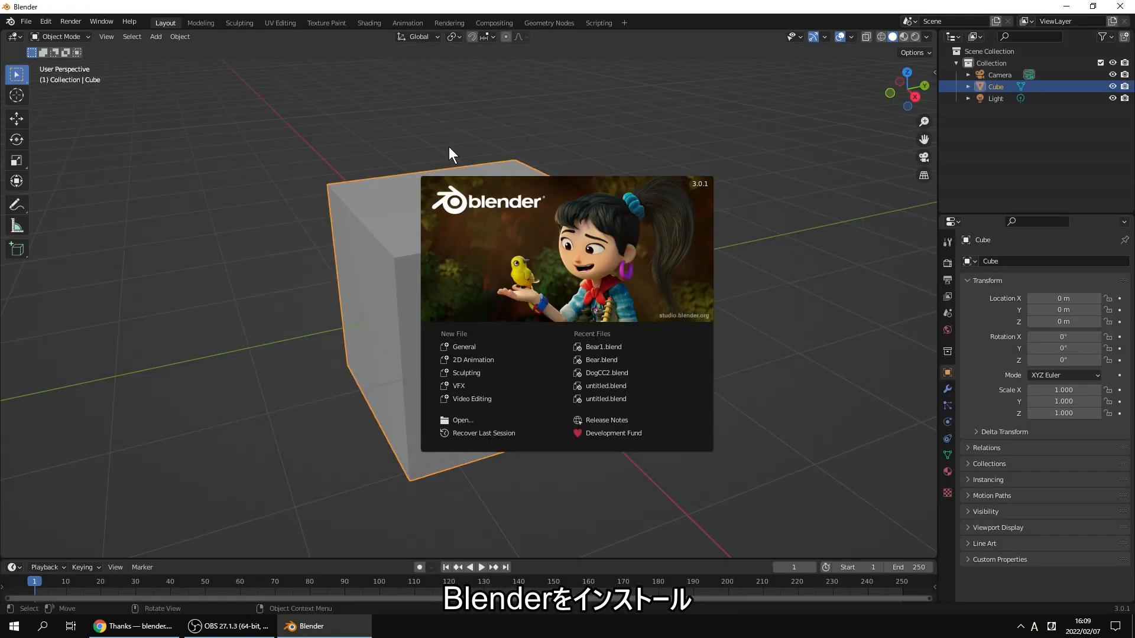
# - Dismiss the splash screen and set the interface language to Automatic in the preferences
pyautogui.click(450, 148)
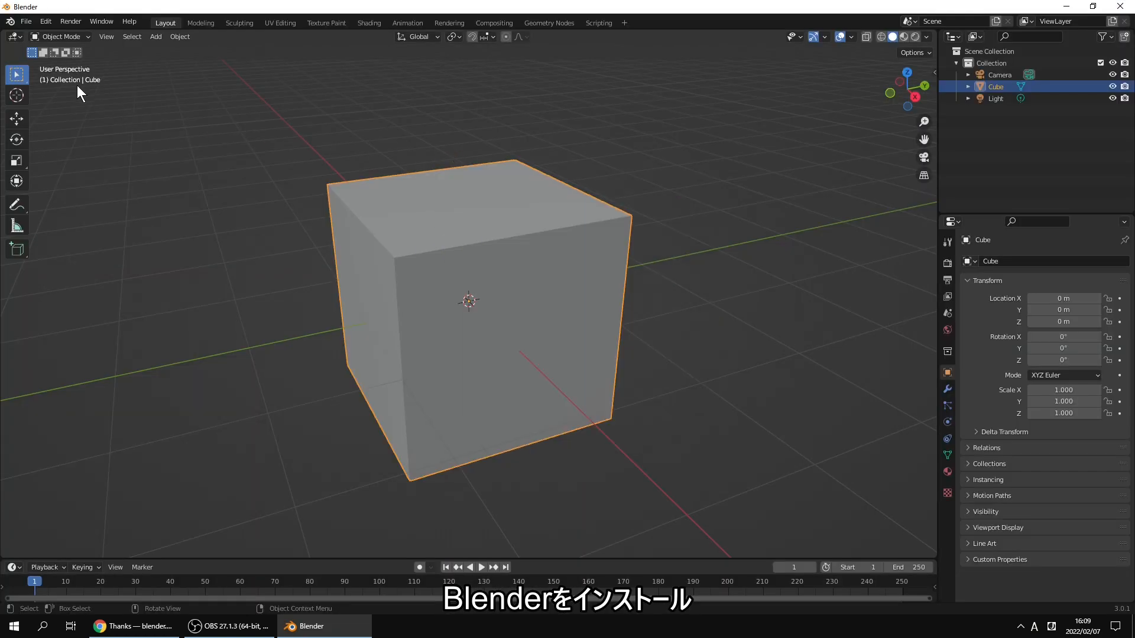
pyautogui.click(50, 21)
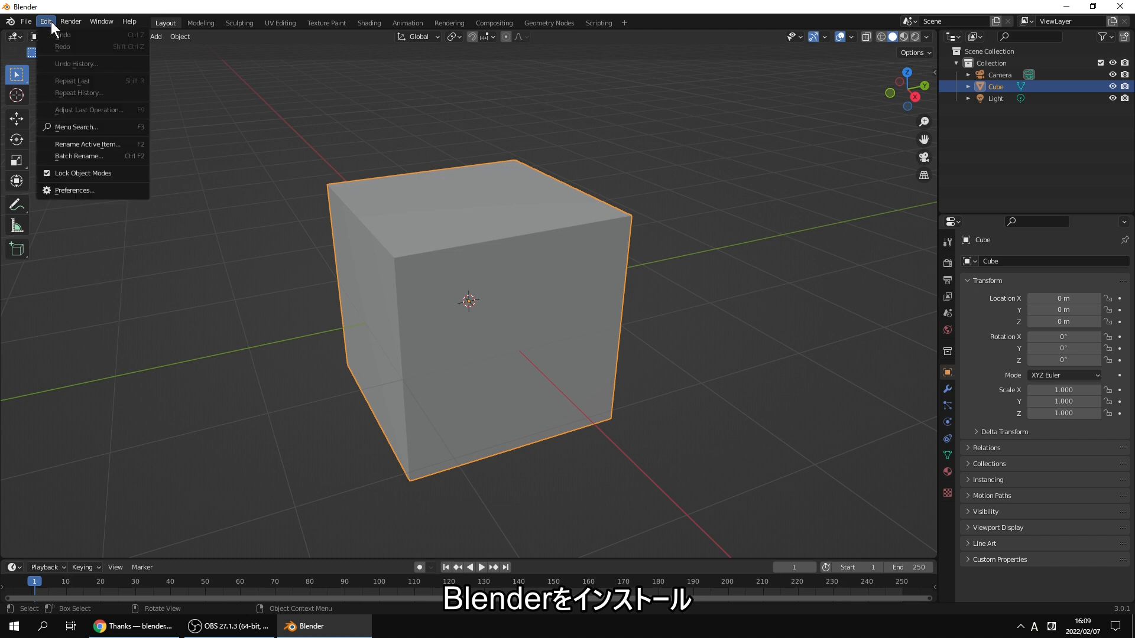
pyautogui.click(94, 191)
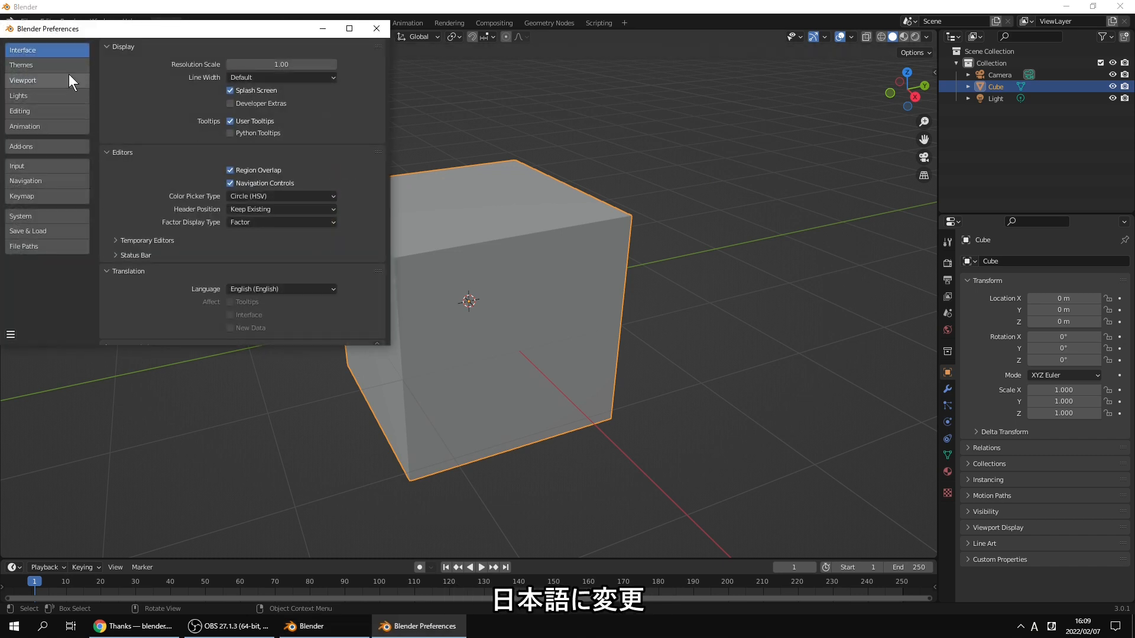
pyautogui.scroll(-1, 199, 214)
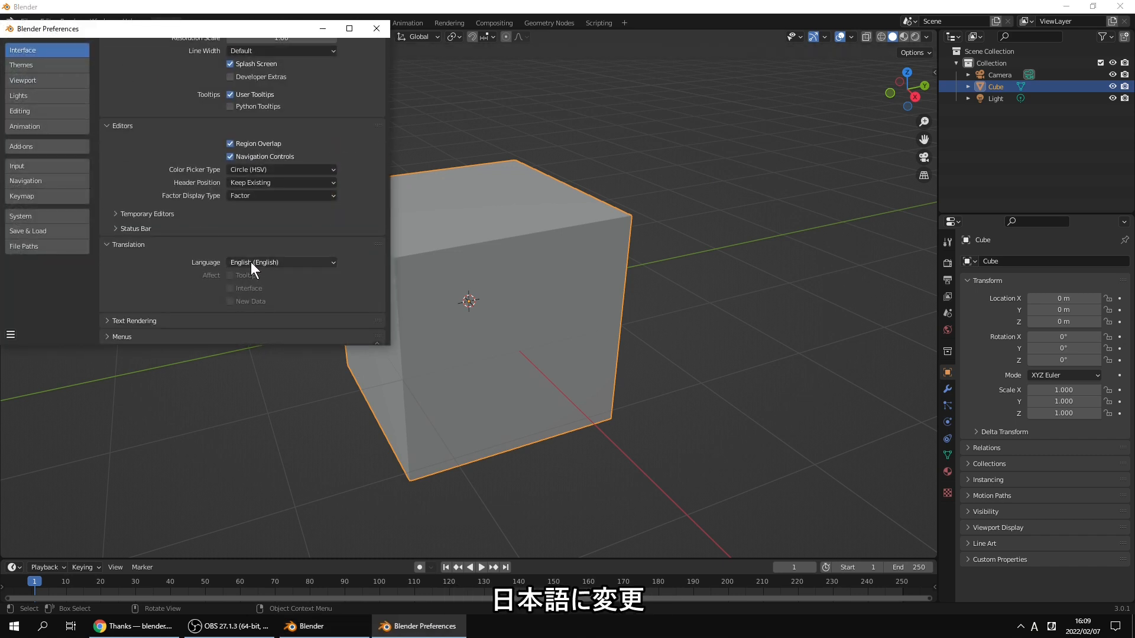
pyautogui.click(253, 263)
pyautogui.click(56, 92)
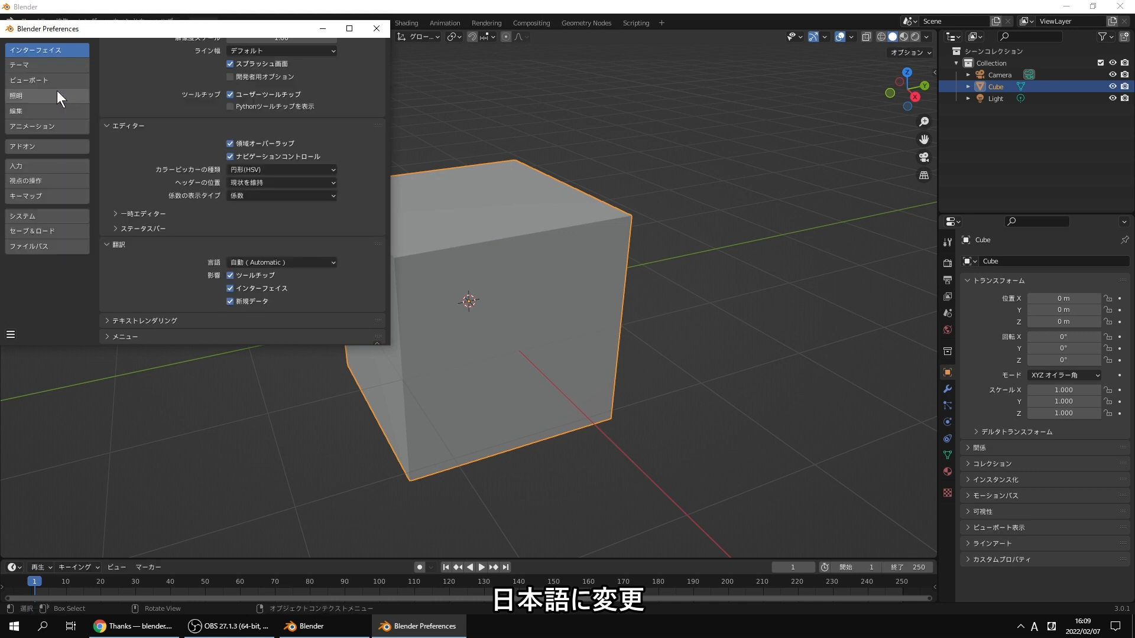
# - Turn off translation for new data, close the preferences and deselect the cube
pyautogui.click(242, 297)
pyautogui.scroll(1, 213, 254)
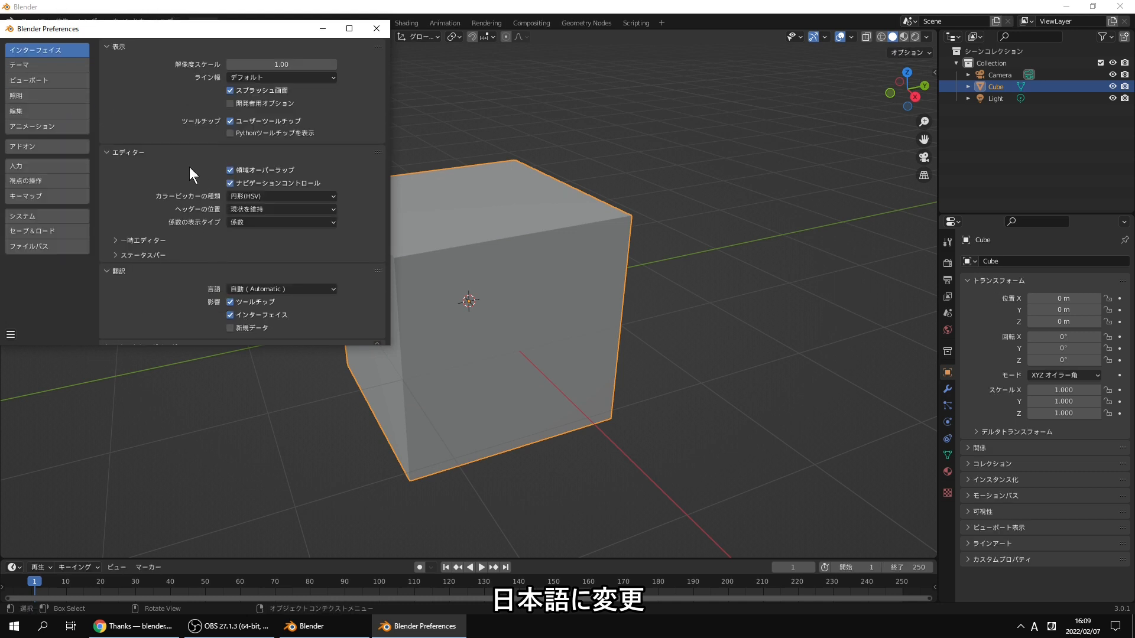
pyautogui.click(376, 28)
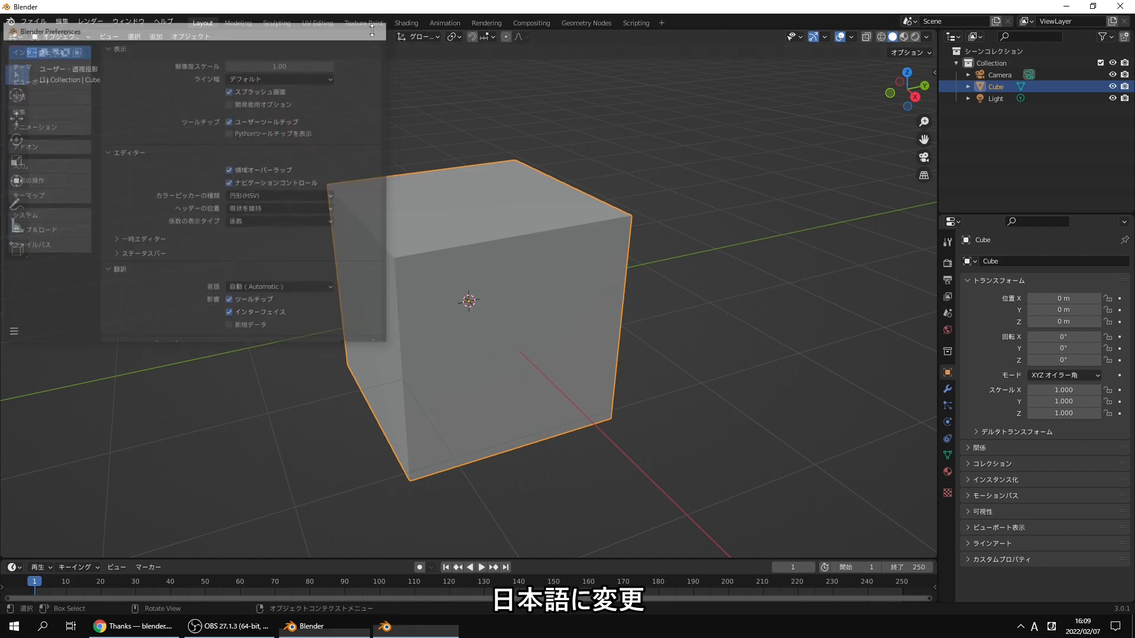
pyautogui.click(363, 111)
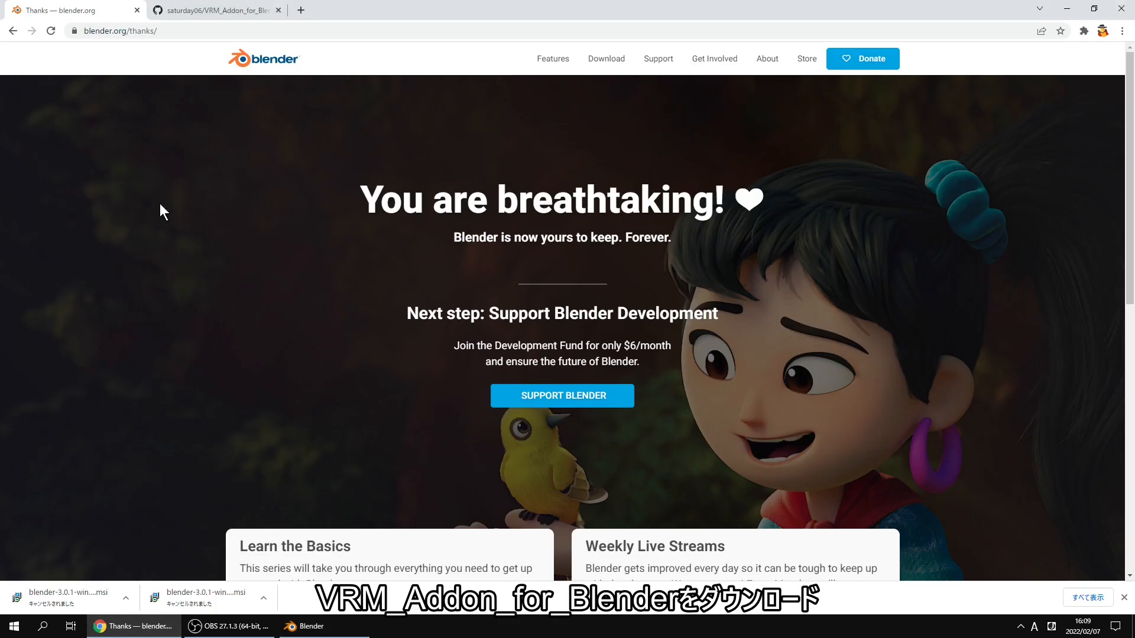
# - Switch to the browser and download the version 2.1.6 source code zip from the VRM_Addon_for_Blender releases on GitHub
pyautogui.click(193, 15)
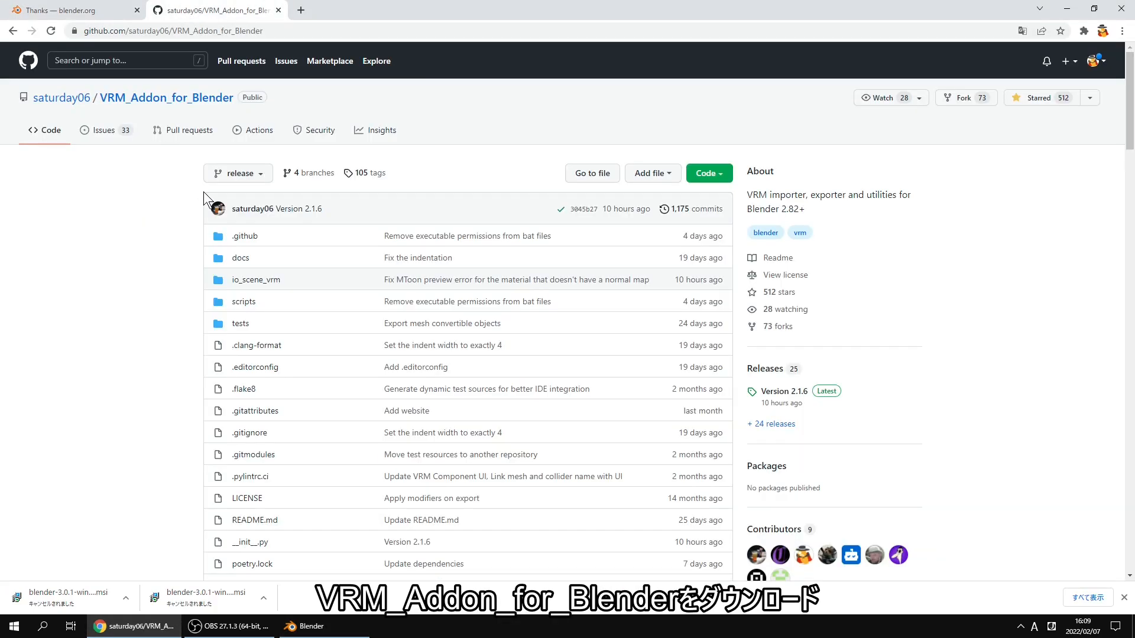
pyautogui.click(767, 370)
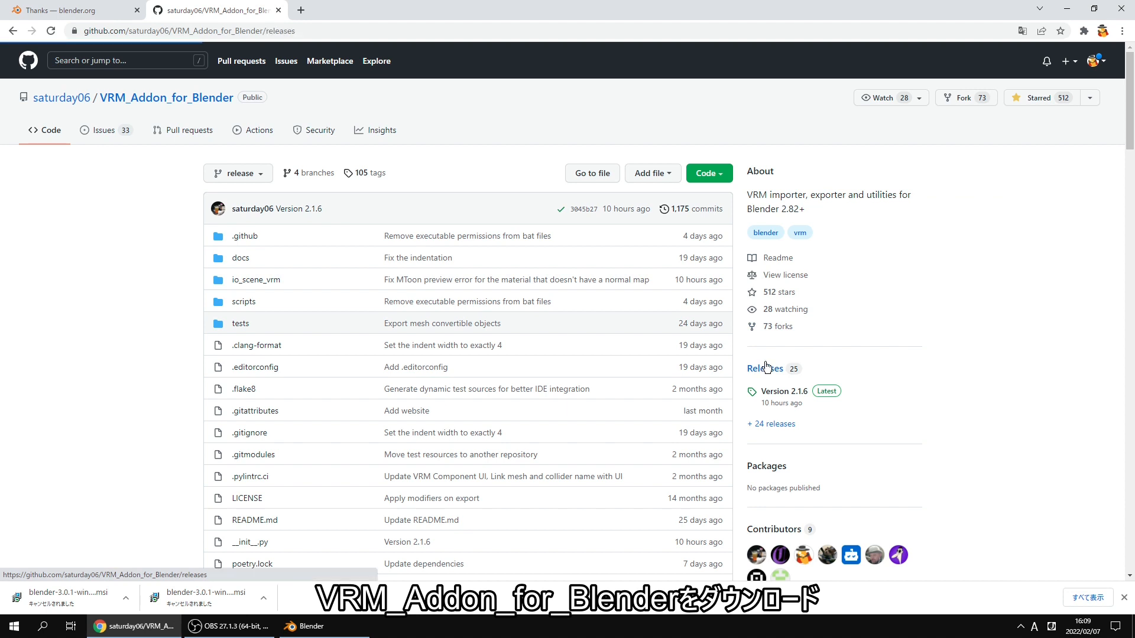
pyautogui.click(424, 368)
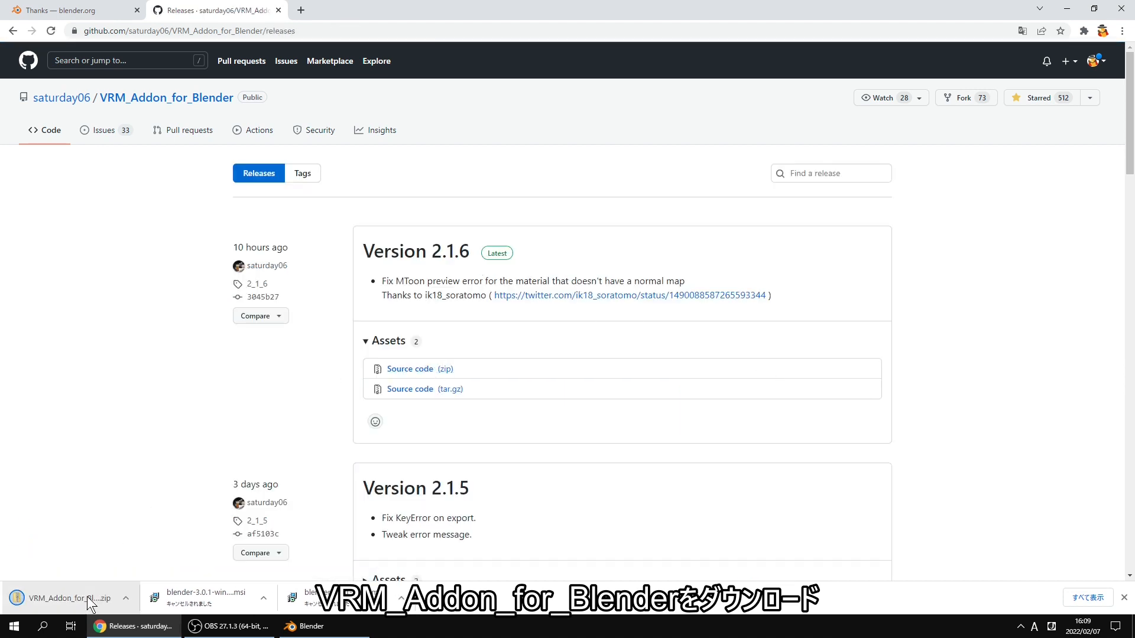
pyautogui.click(14, 626)
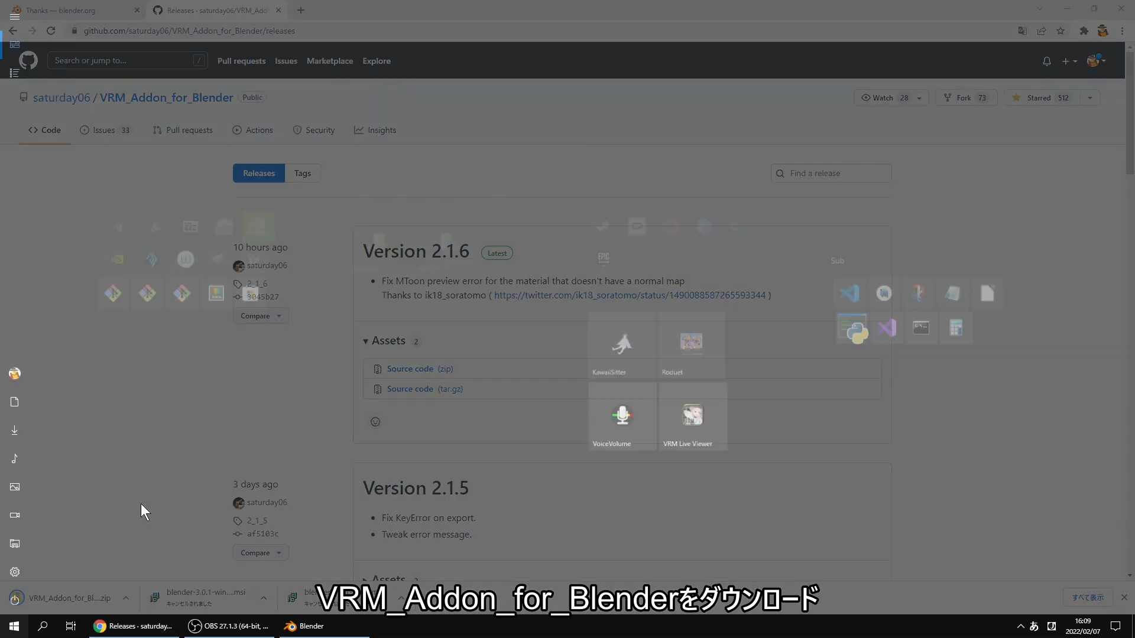
pyautogui.click(133, 626)
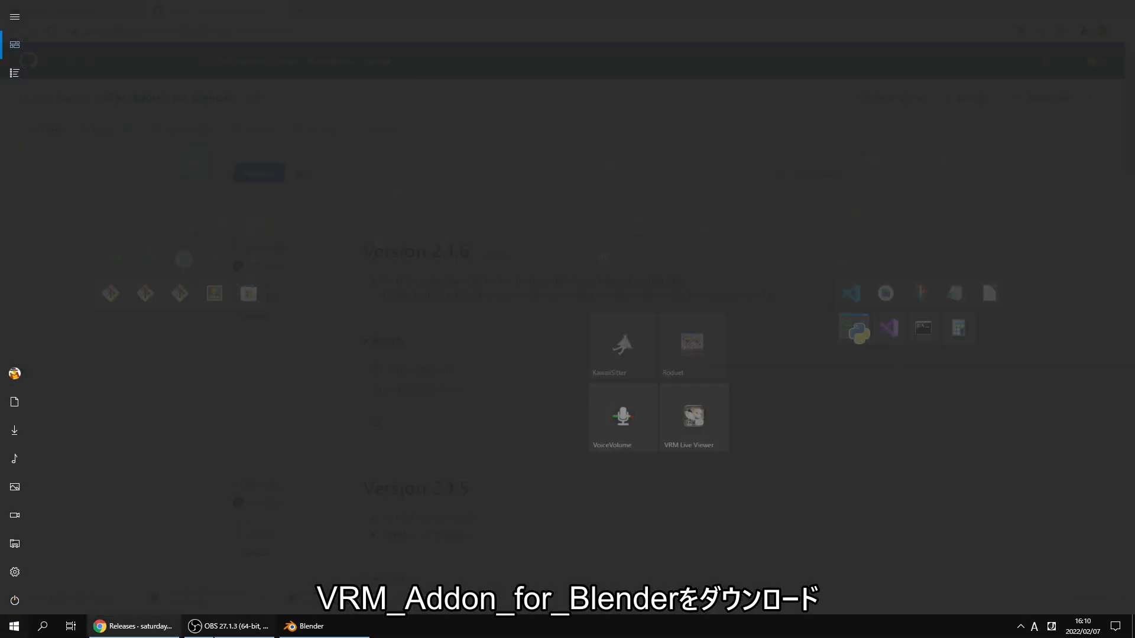
# - Back in Blender, install the add-on from VRM_Addon_for_Blender-2_1_6.zip on the desktop and enable VRM format
pyautogui.click(305, 626)
pyautogui.click(62, 21)
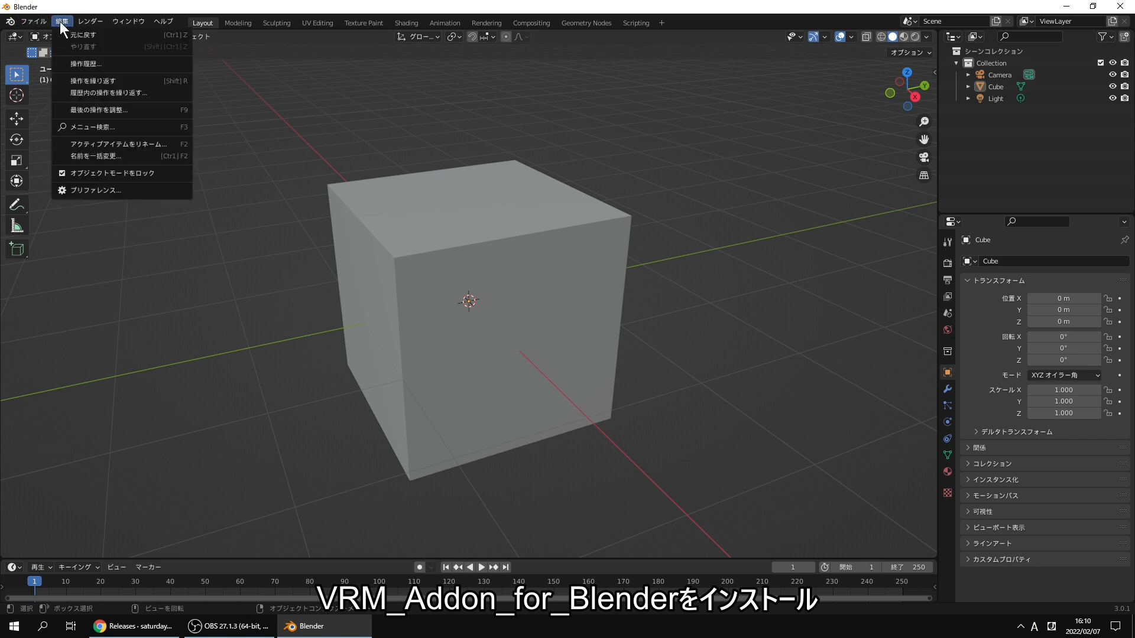
pyautogui.click(90, 190)
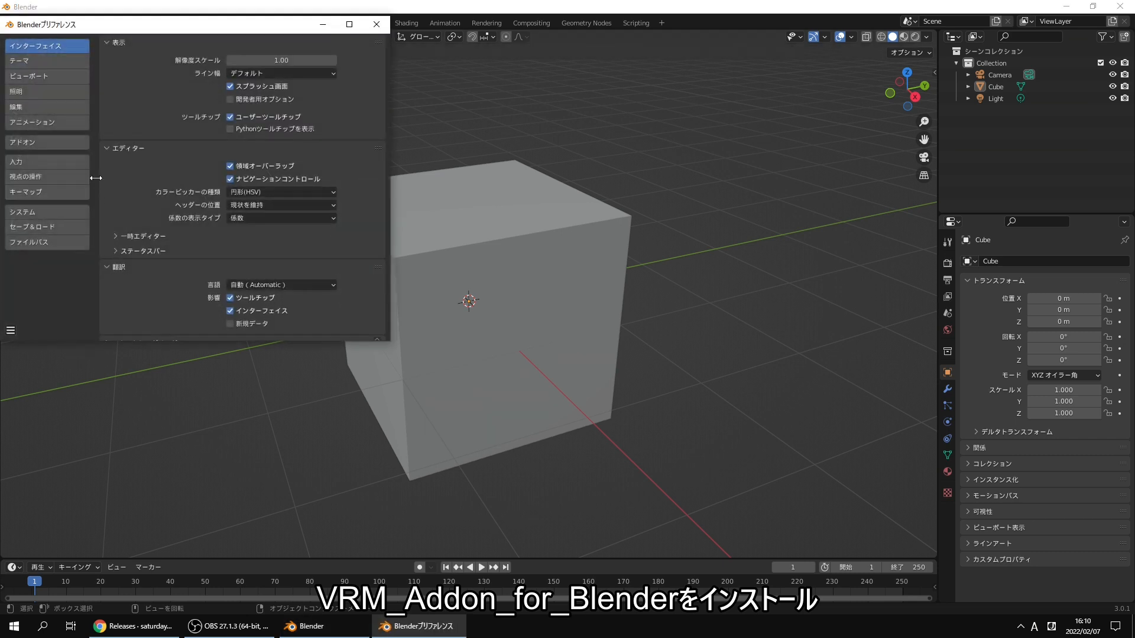
pyautogui.click(51, 144)
pyautogui.click(294, 45)
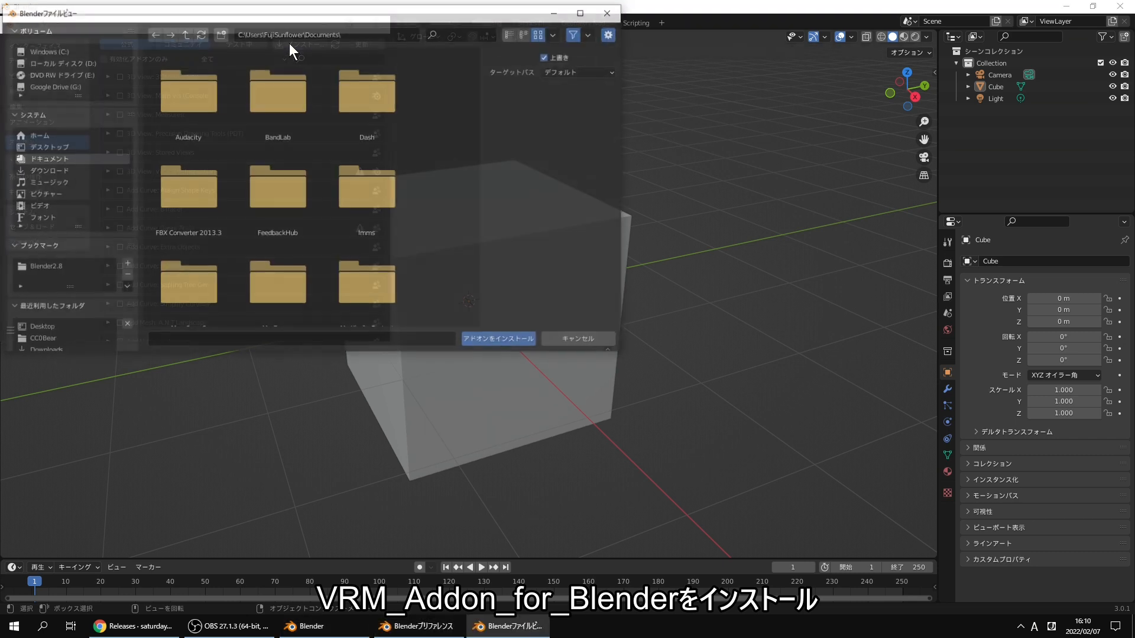
pyautogui.click(77, 150)
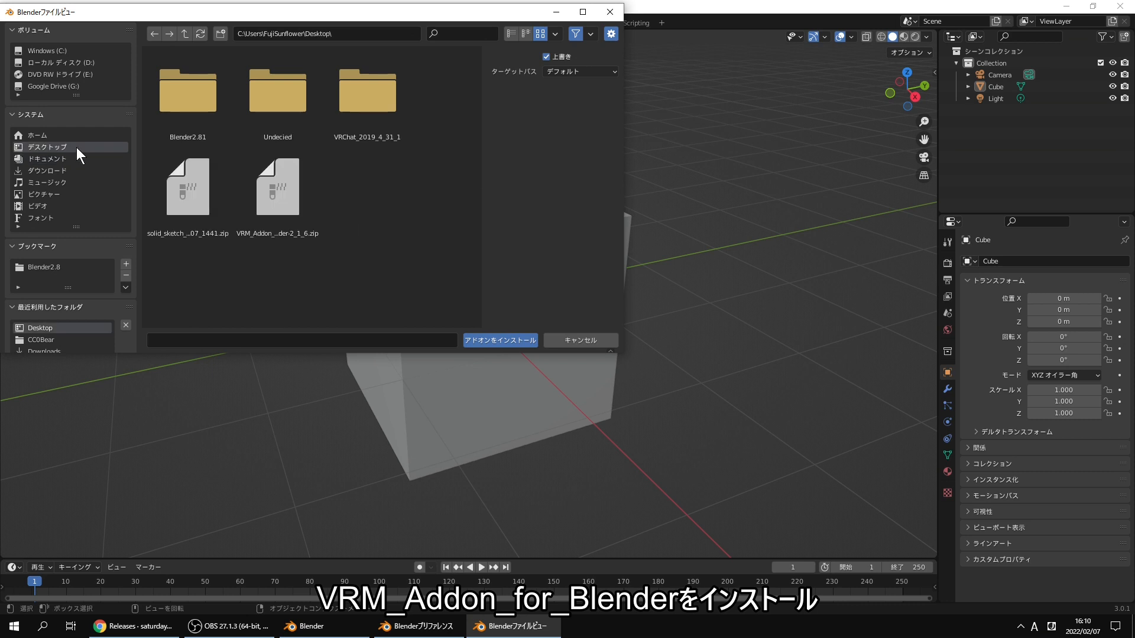
pyautogui.click(282, 218)
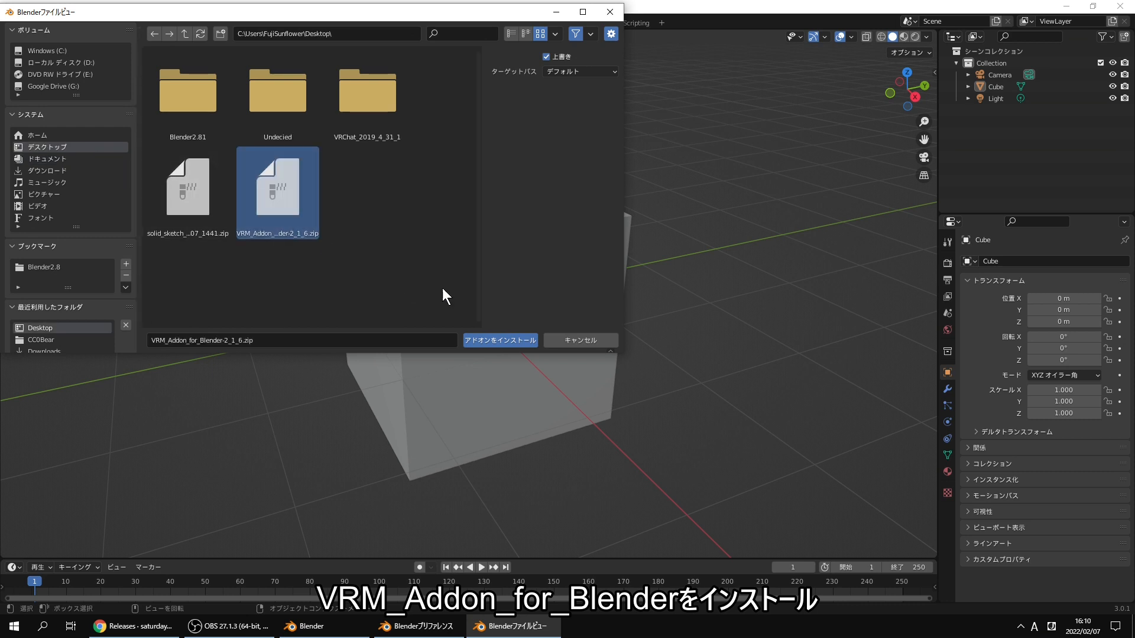
pyautogui.click(504, 341)
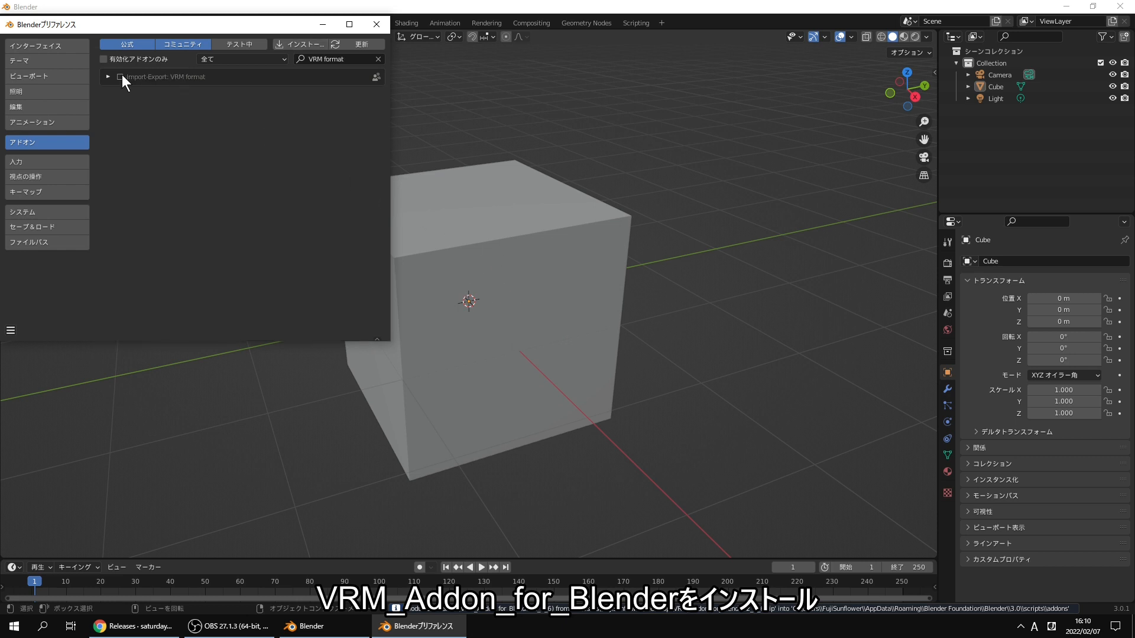
pyautogui.click(121, 76)
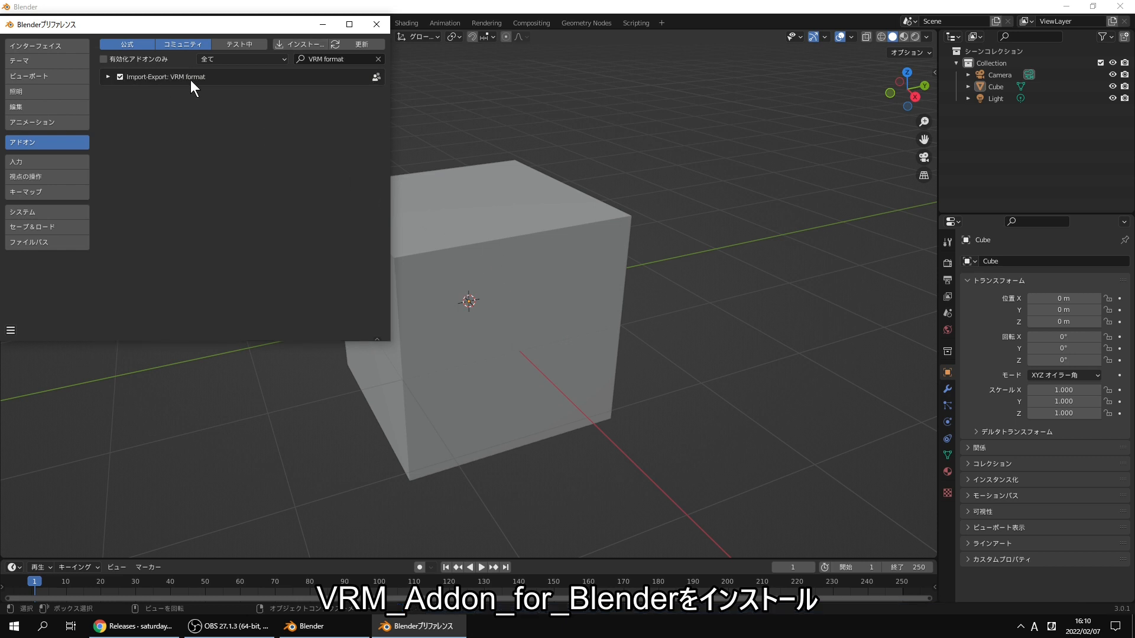
pyautogui.click(376, 24)
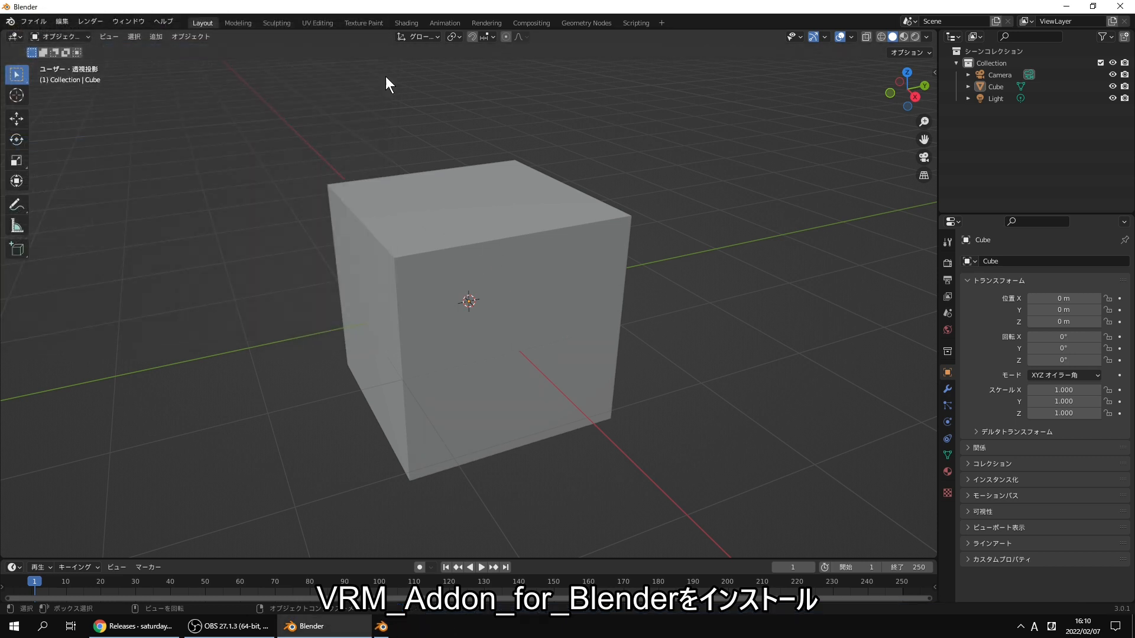
# - Delete the default cube from the scene
pyautogui.click(533, 235)
pyautogui.click(190, 37)
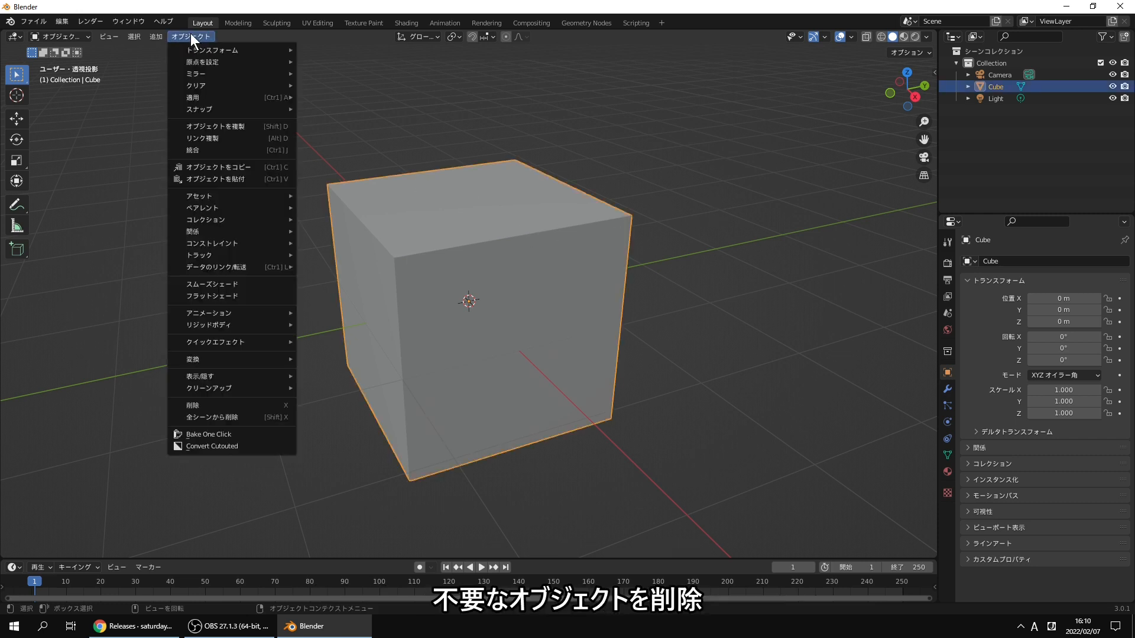
pyautogui.click(226, 405)
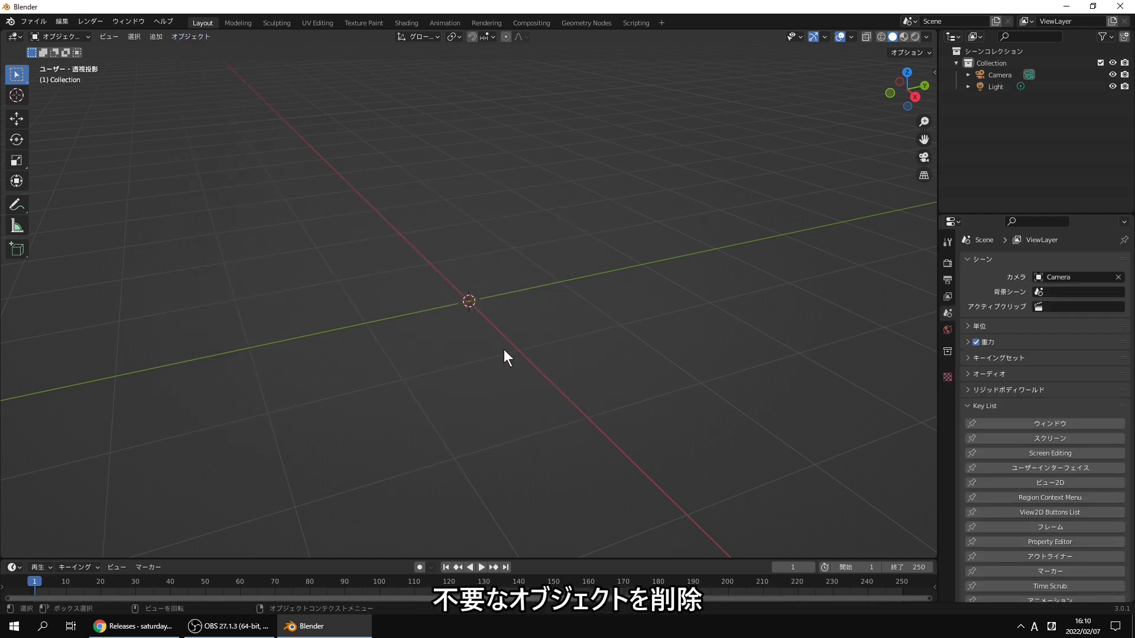
# - Create a humanoid armature with the VRM add-on's model creation operator
pyautogui.click(934, 72)
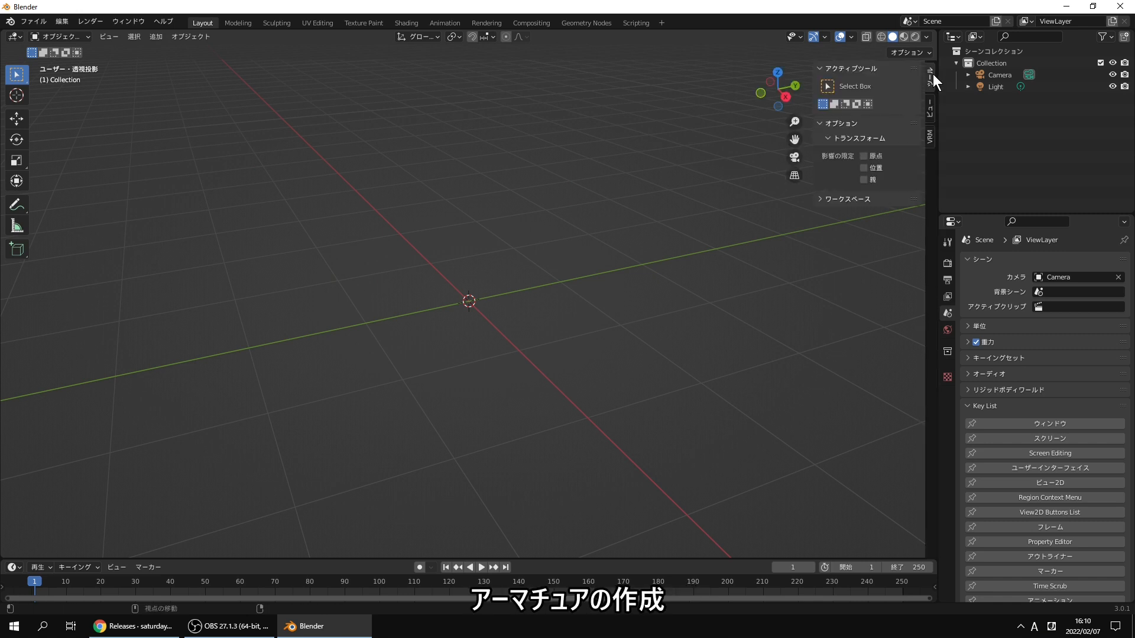
pyautogui.click(930, 140)
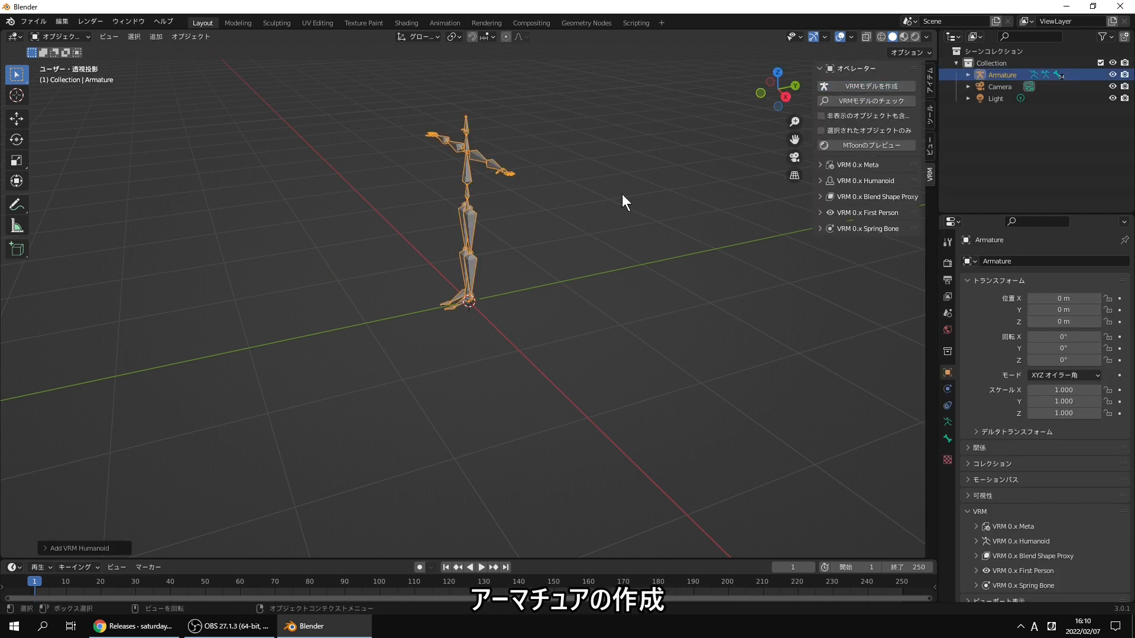
# - Frame the selected armature in the viewport and orbit around to view it nearly from the front
pyautogui.click(465, 178)
pyautogui.click(133, 36)
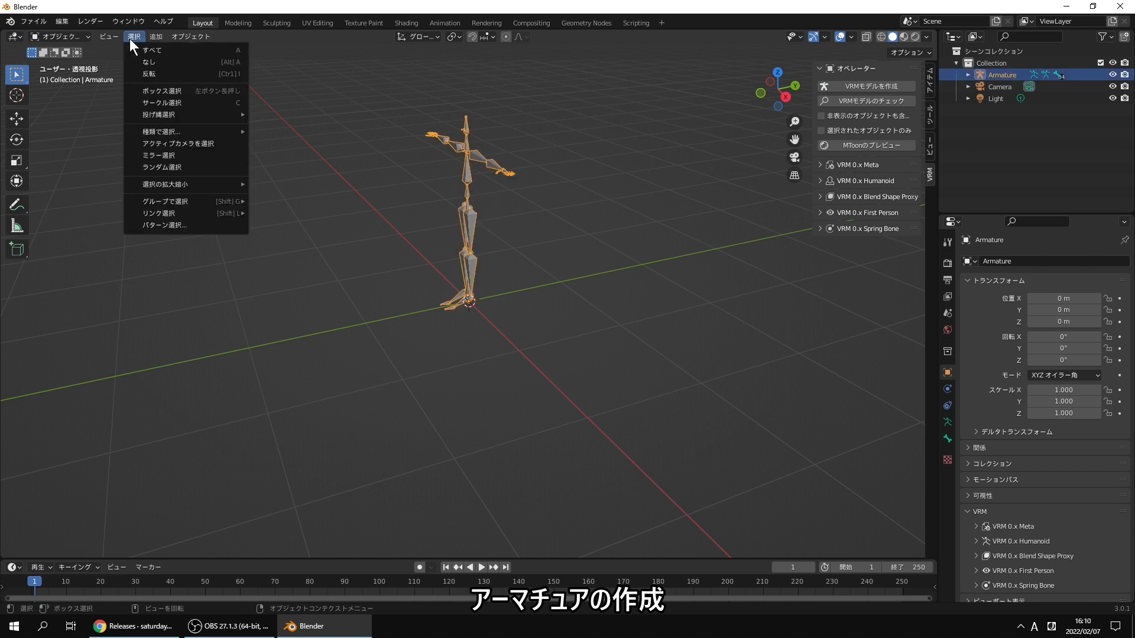
pyautogui.moveTo(109, 37)
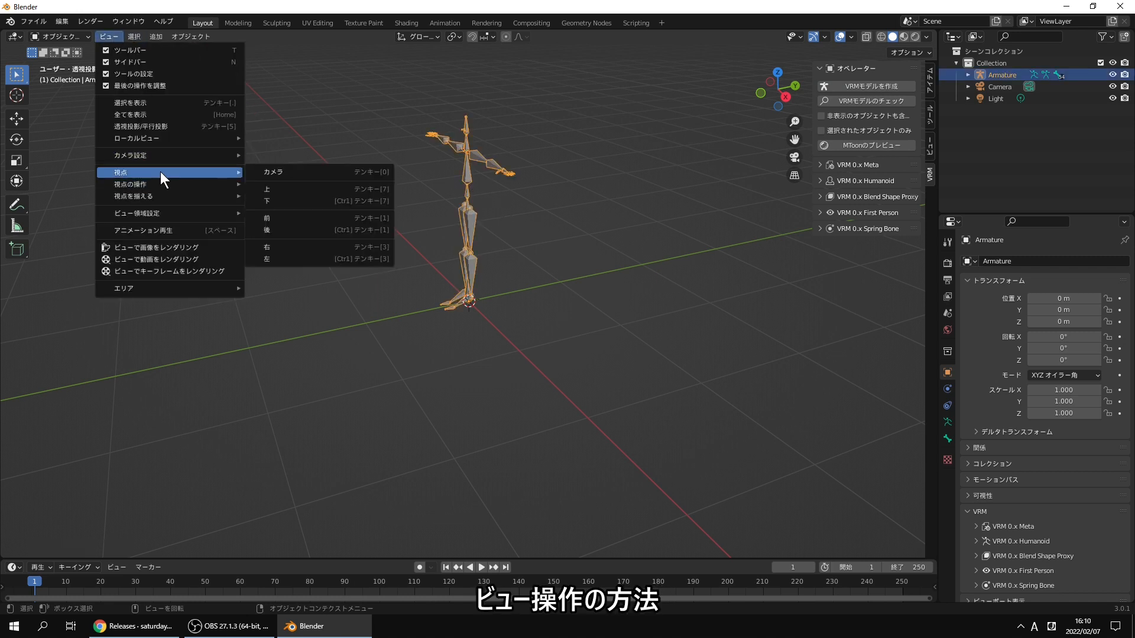
pyautogui.click(151, 103)
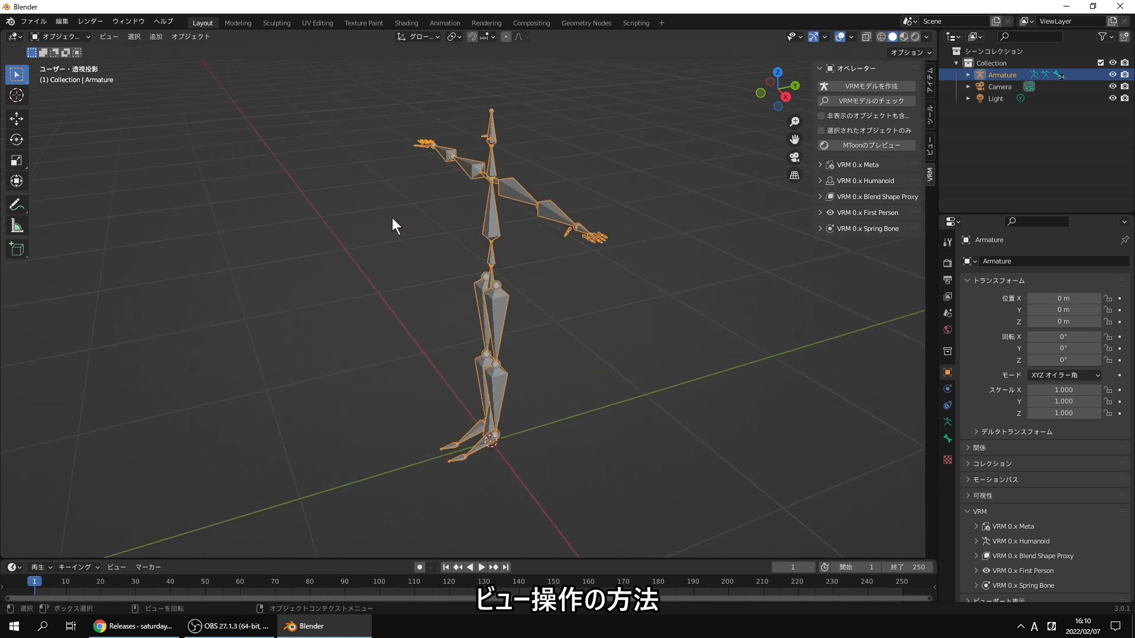
pyautogui.moveTo(771, 90); pyautogui.dragTo(747, 160)
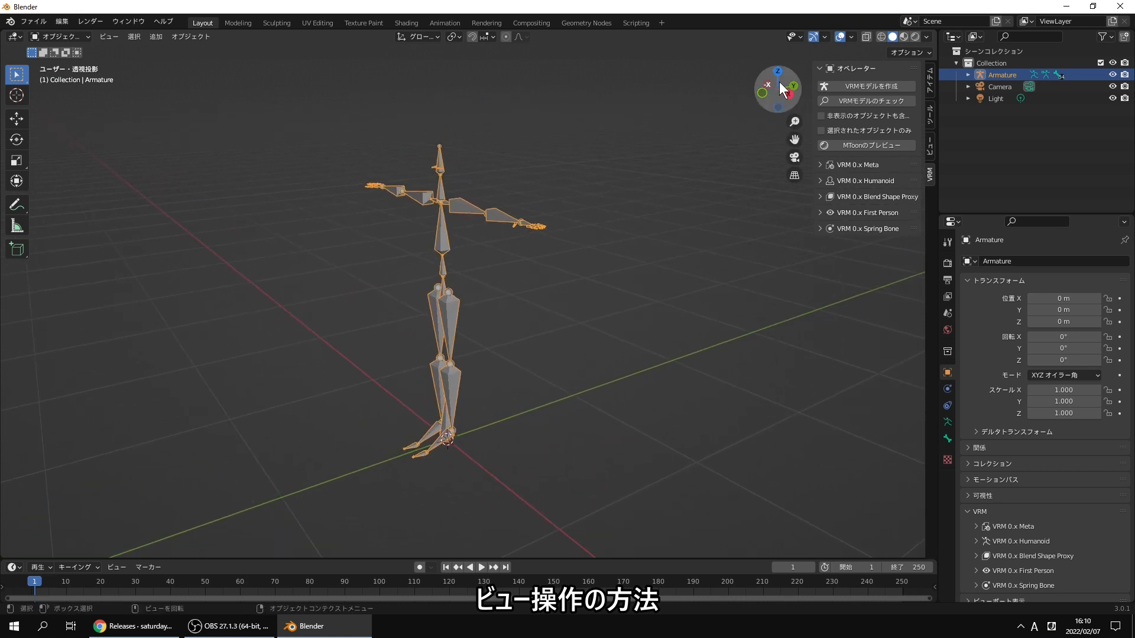
pyautogui.moveTo(781, 84); pyautogui.dragTo(544, 247)
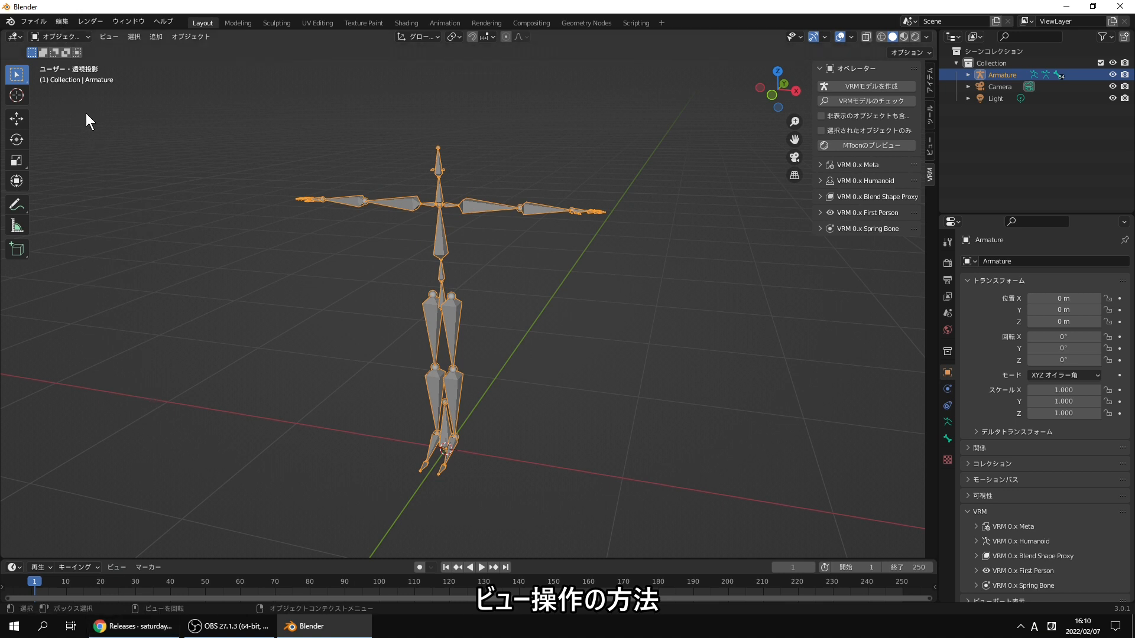
# - Install the add-on from solid_sketch_2022_0207_1441.zip on the desktop, enable Solid Sketch and close the preferences
pyautogui.click(62, 21)
pyautogui.click(97, 188)
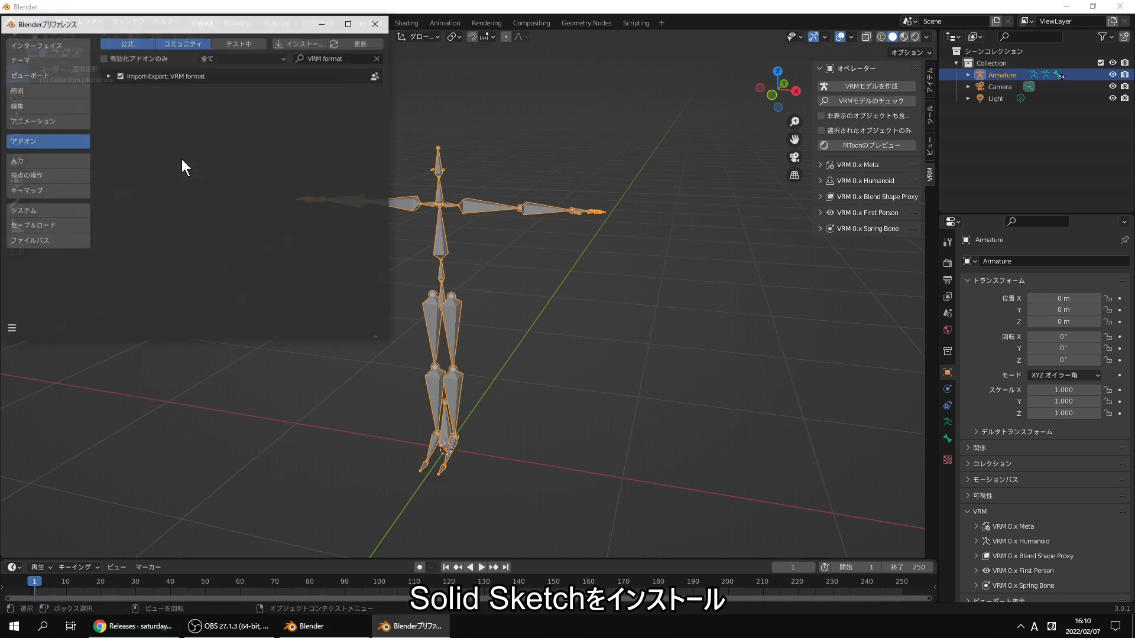
pyautogui.click(284, 44)
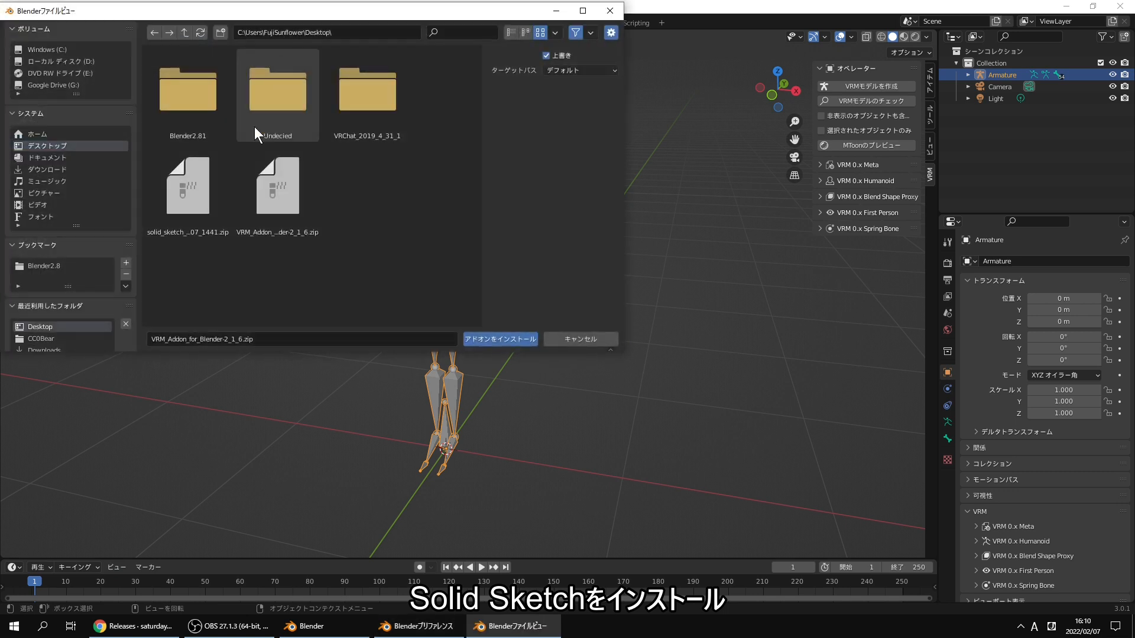
pyautogui.click(203, 197)
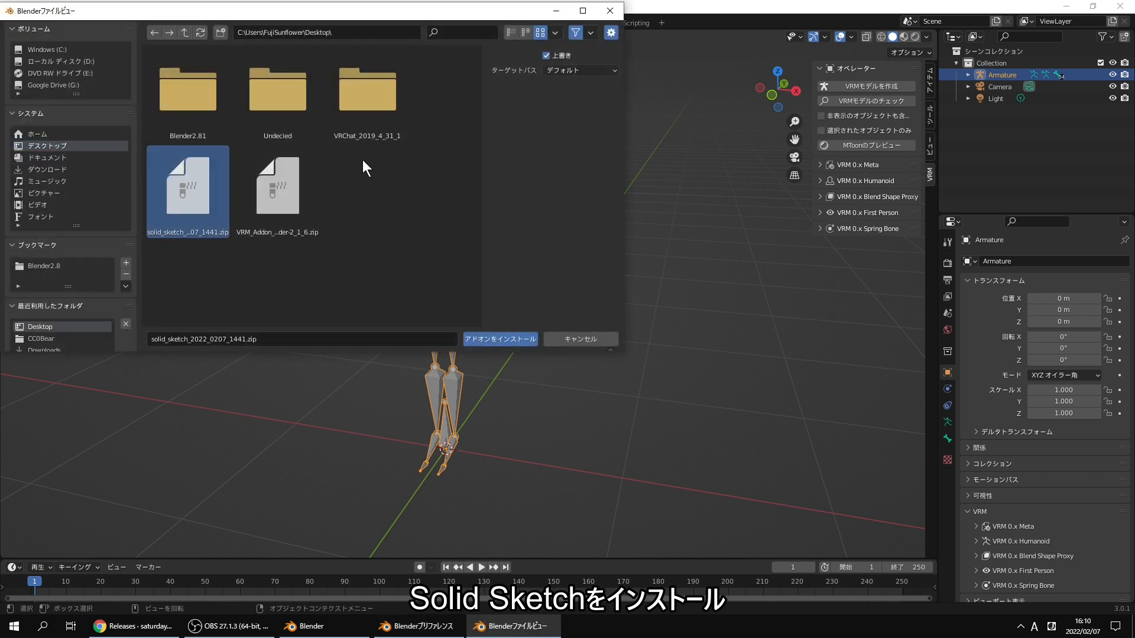
pyautogui.click(510, 338)
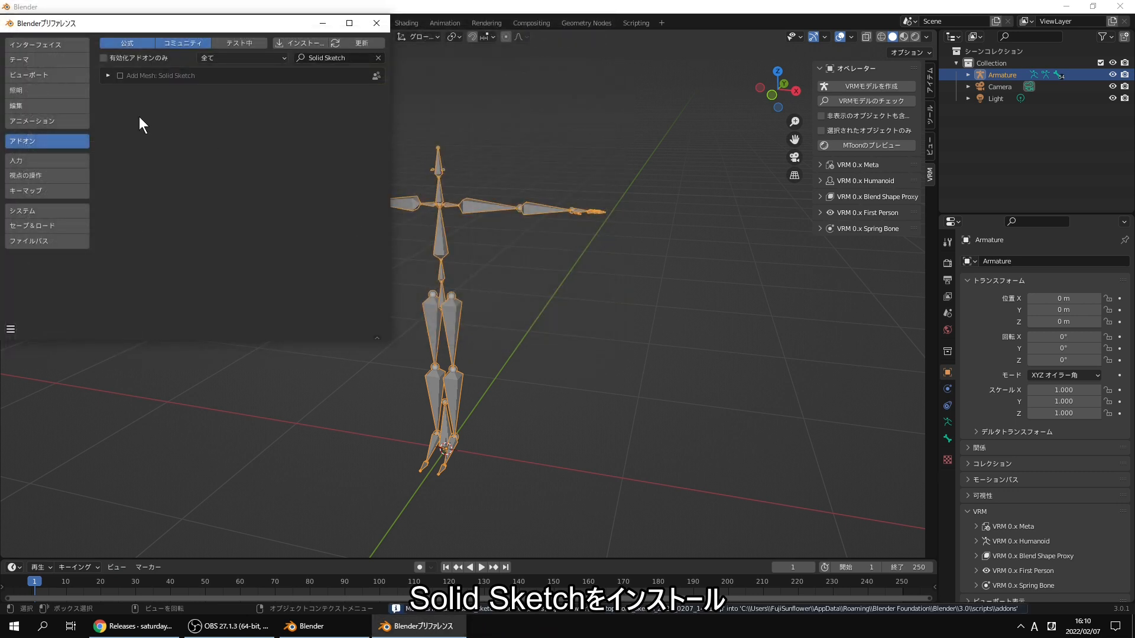
pyautogui.click(119, 75)
pyautogui.click(376, 23)
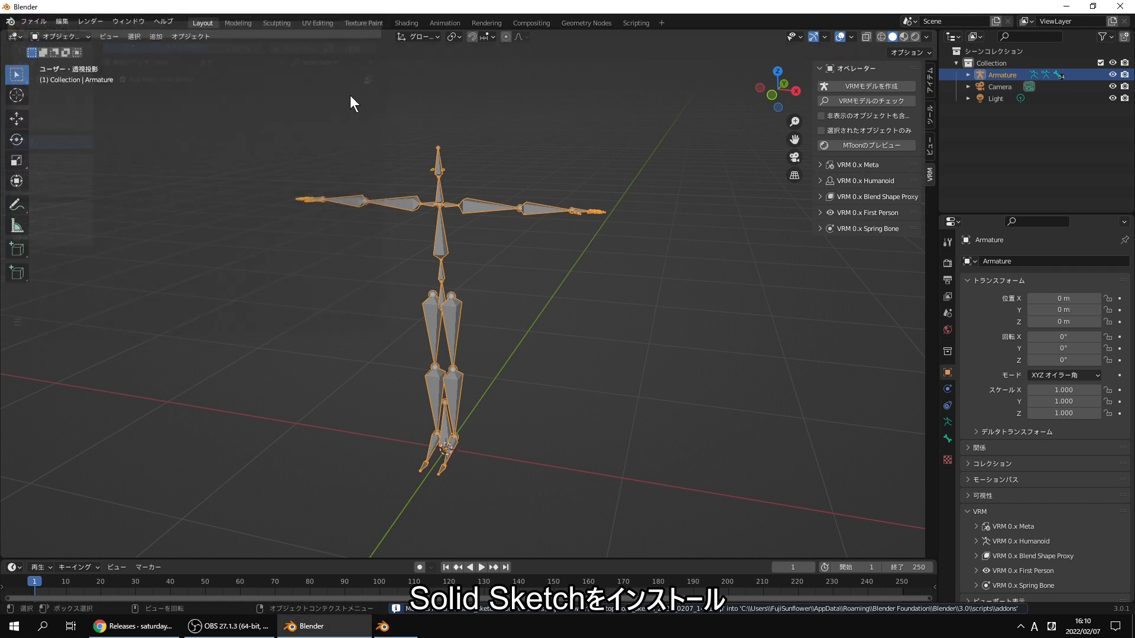
# - Activate the Solid Sketch box-drawing tool and place the 3D cursor at the tip of the armature's head bone in front view
pyautogui.click(17, 273)
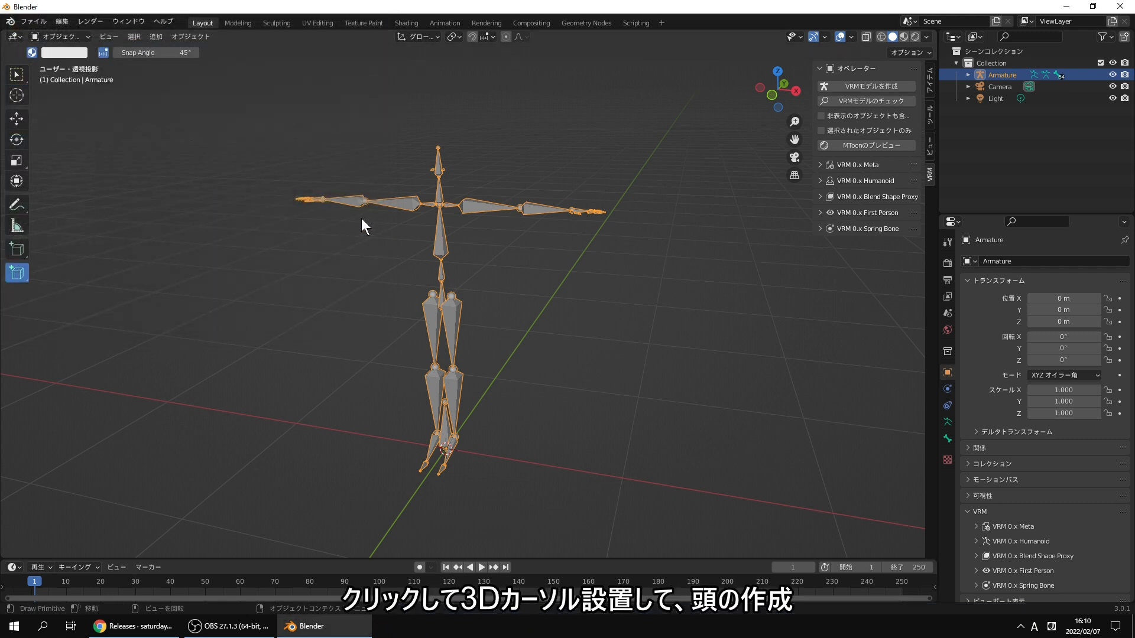
pyautogui.moveTo(435, 191); pyautogui.dragTo(460, 194, button='middle')
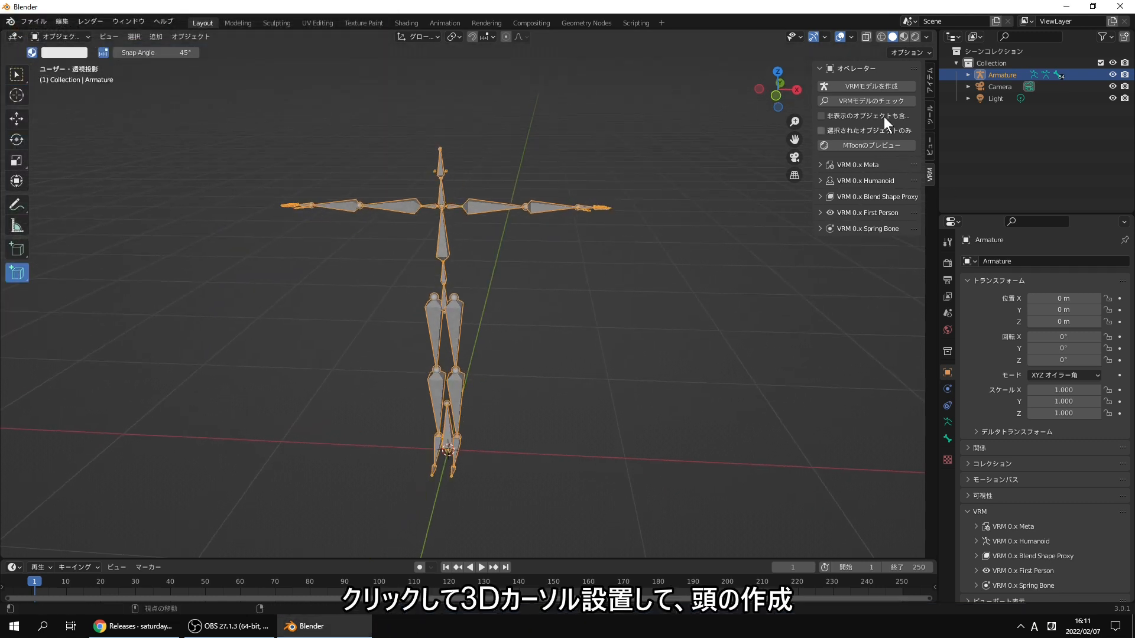
pyautogui.click(782, 84)
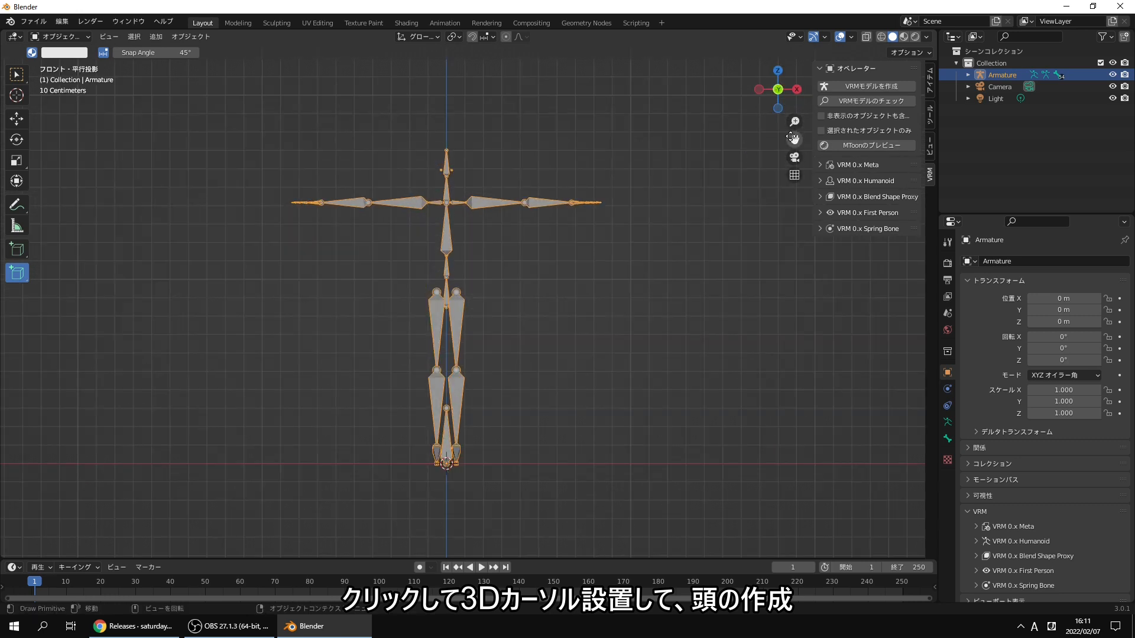
pyautogui.moveTo(795, 140); pyautogui.dragTo(795, 88)
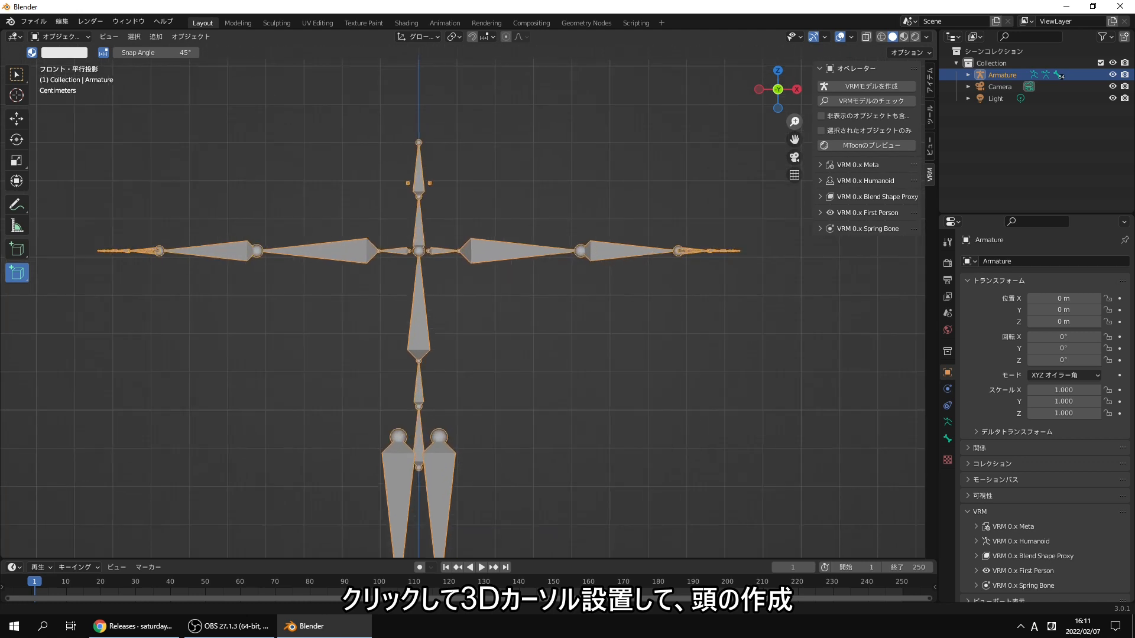
pyautogui.moveTo(795, 139); pyautogui.dragTo(814, 204)
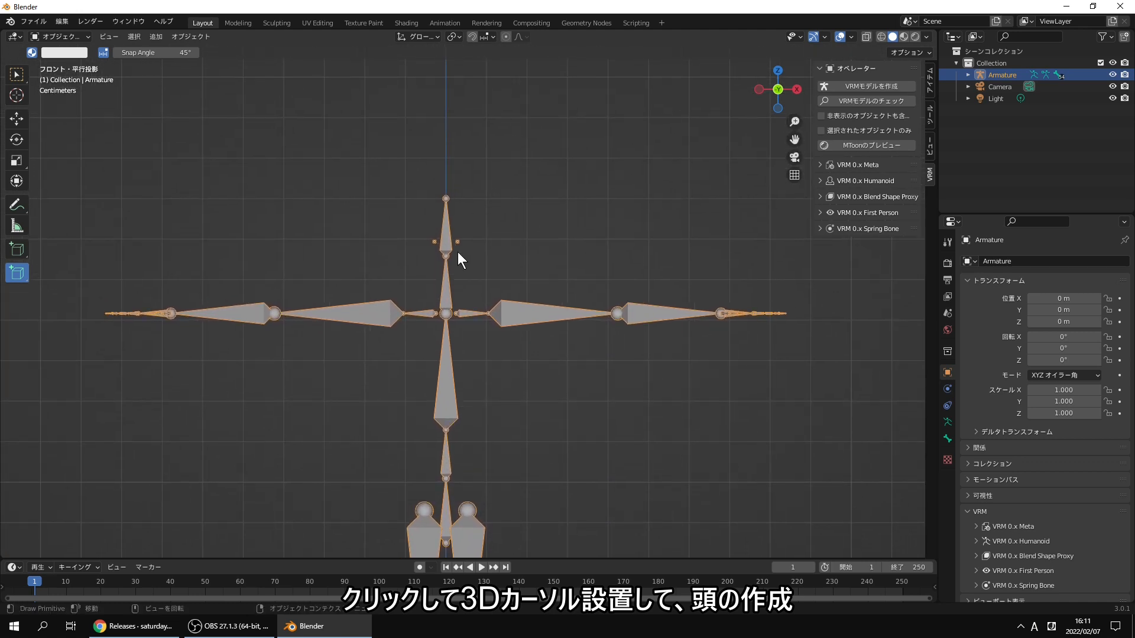
pyautogui.click(444, 195)
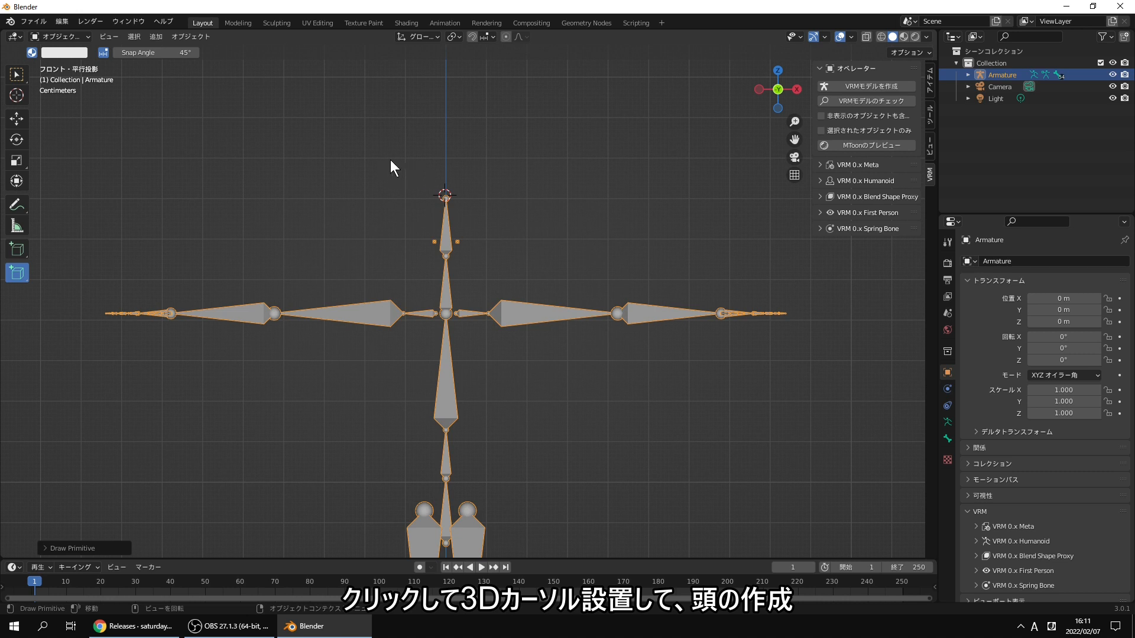
# - Draw a white box around the head bone in front view and switch the viewport to material preview shading
pyautogui.moveTo(390, 160)
pyautogui.mouseDown()
pyautogui.moveTo(494, 166)
pyautogui.moveTo(405, 257)
pyautogui.mouseUp()
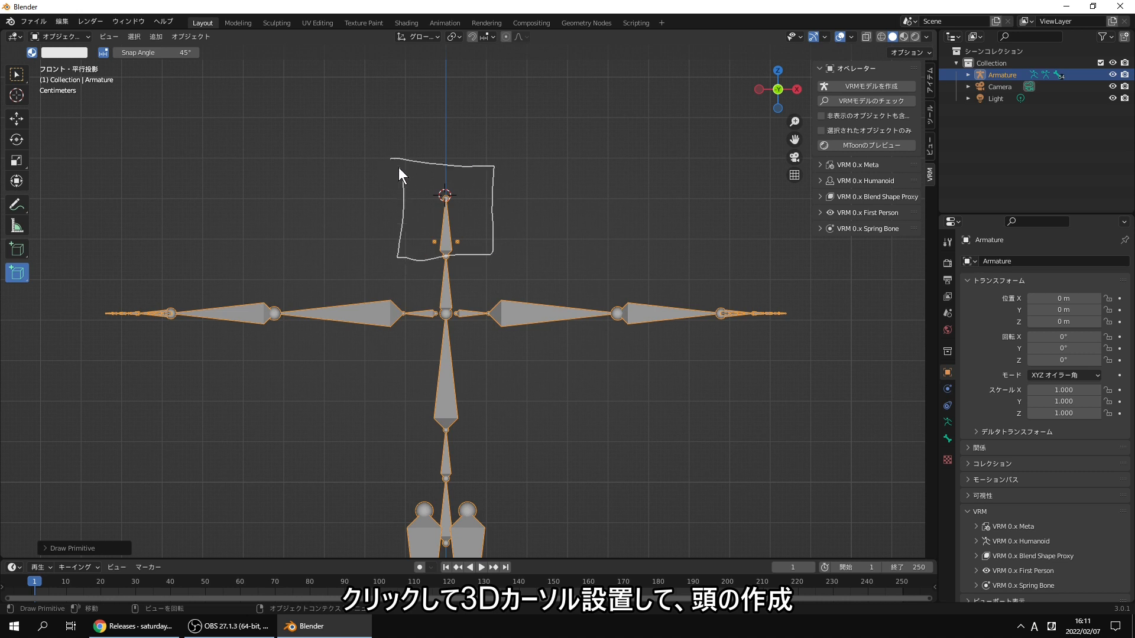
pyautogui.moveTo(398, 167); pyautogui.dragTo(394, 163)
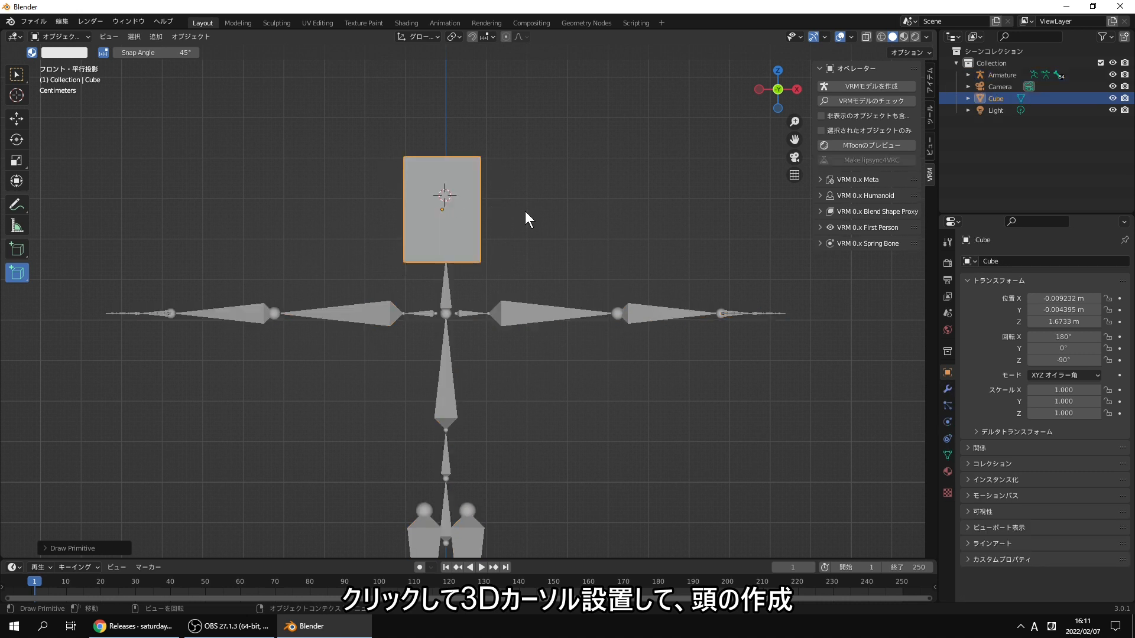
pyautogui.click(903, 36)
pyautogui.moveTo(810, 109)
pyautogui.mouseDown(button='middle')
pyautogui.moveTo(652, 145)
pyautogui.moveTo(646, 174)
pyautogui.moveTo(457, 95)
pyautogui.mouseUp(button='middle')
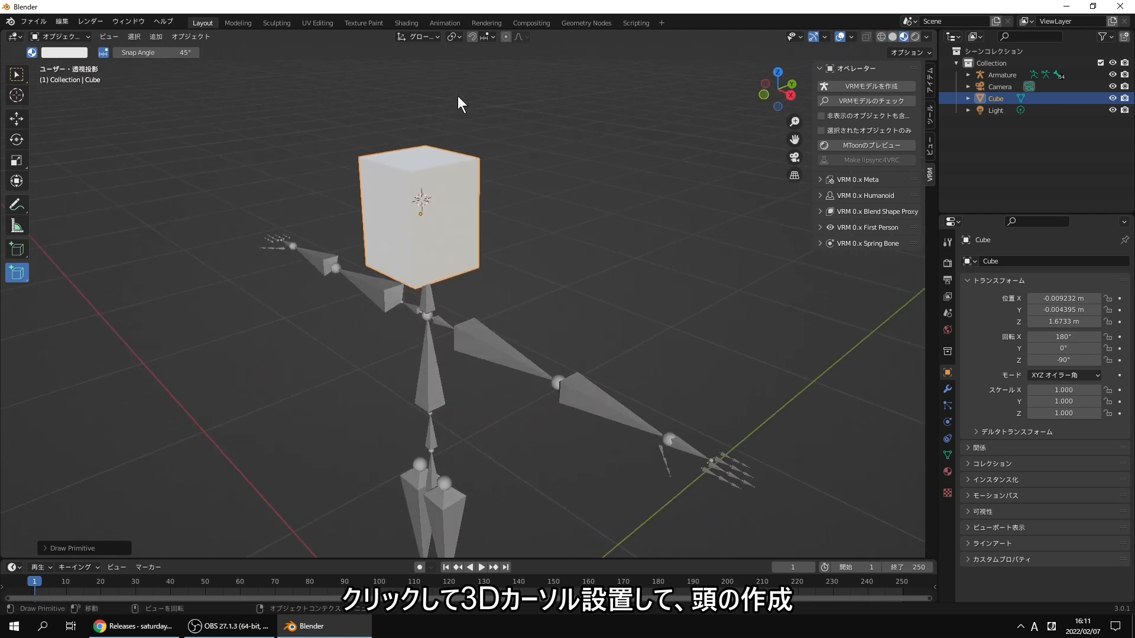
# - Delete the white box drawn around the head bone
pyautogui.click(190, 37)
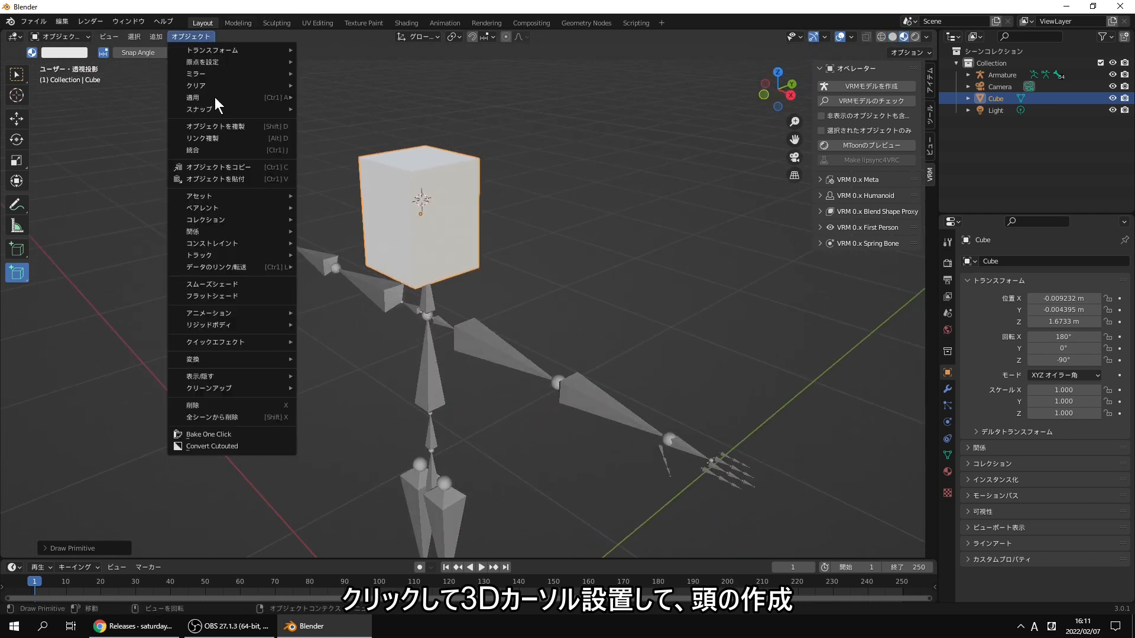
pyautogui.click(236, 404)
pyautogui.moveTo(377, 301); pyautogui.dragTo(407, 235, button='middle')
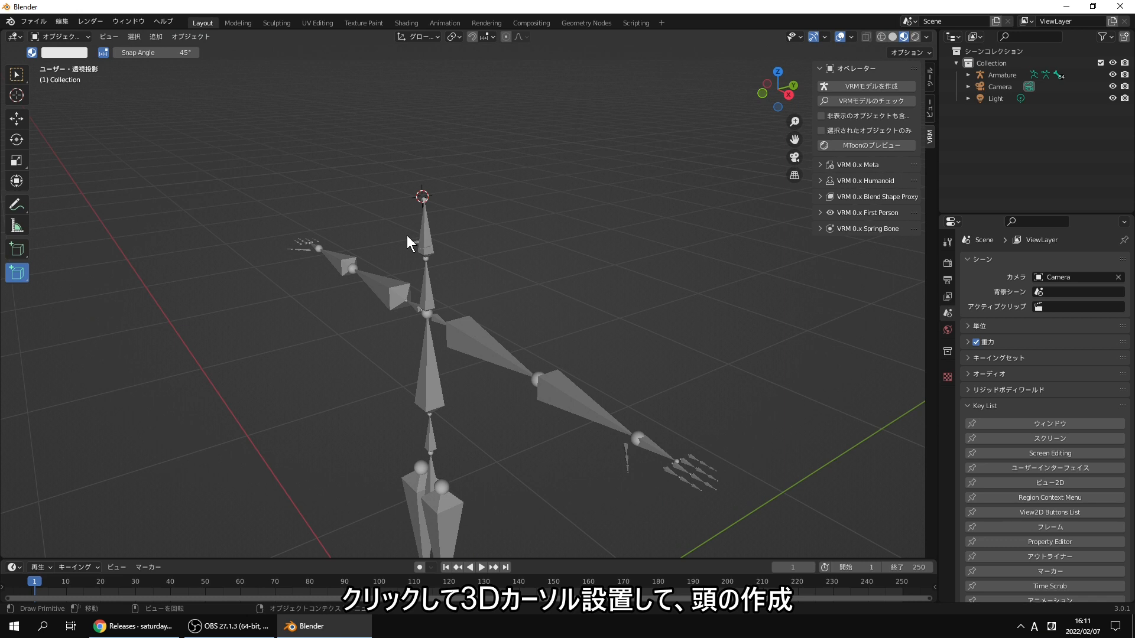
# - Set the drawing colour to orange and draw a long head box extending forward from the head bone in right side view
pyautogui.click(787, 92)
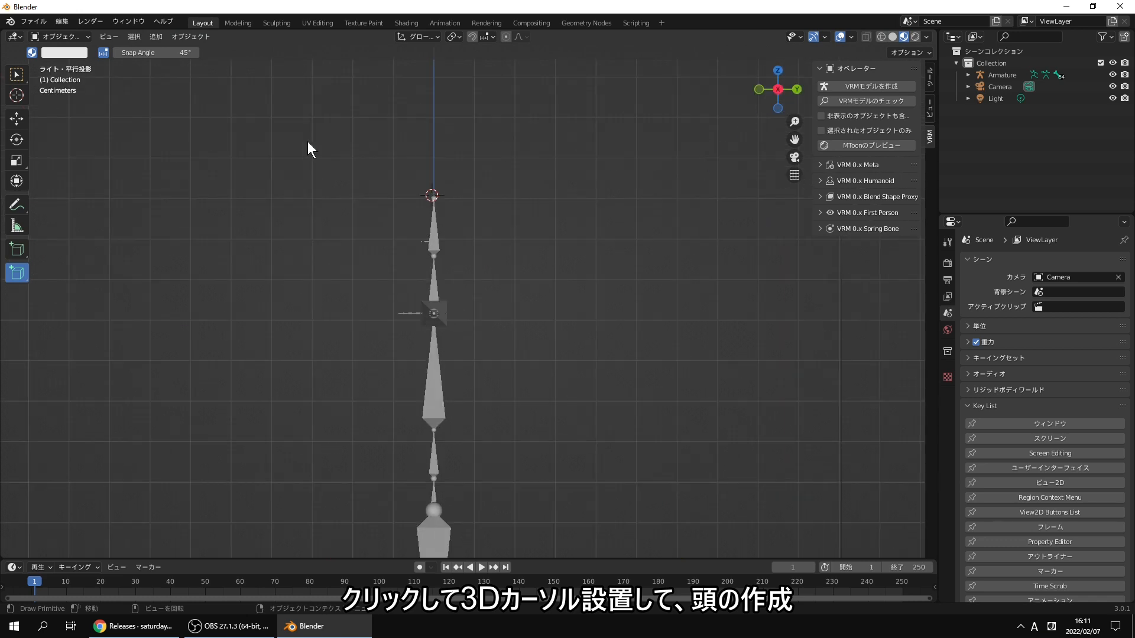
pyautogui.click(62, 52)
pyautogui.click(117, 98)
pyautogui.moveTo(461, 214); pyautogui.dragTo(315, 160)
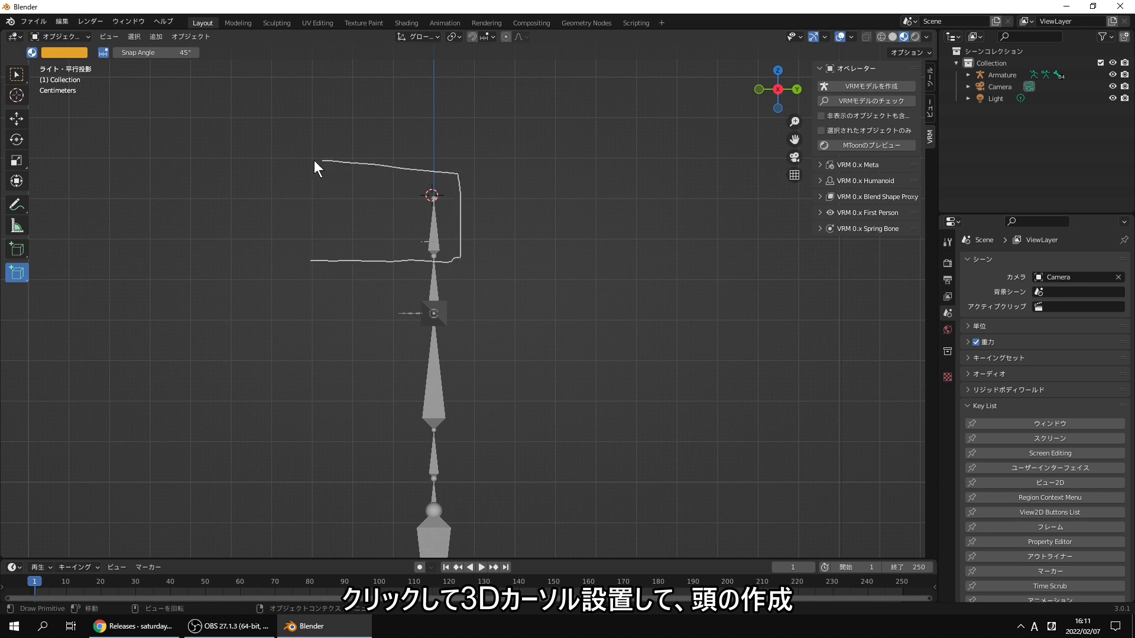
pyautogui.moveTo(307, 253); pyautogui.dragTo(310, 259)
pyautogui.moveTo(346, 229)
pyautogui.mouseDown(button='middle')
pyautogui.moveTo(426, 253)
pyautogui.moveTo(473, 194)
pyautogui.mouseUp(button='middle')
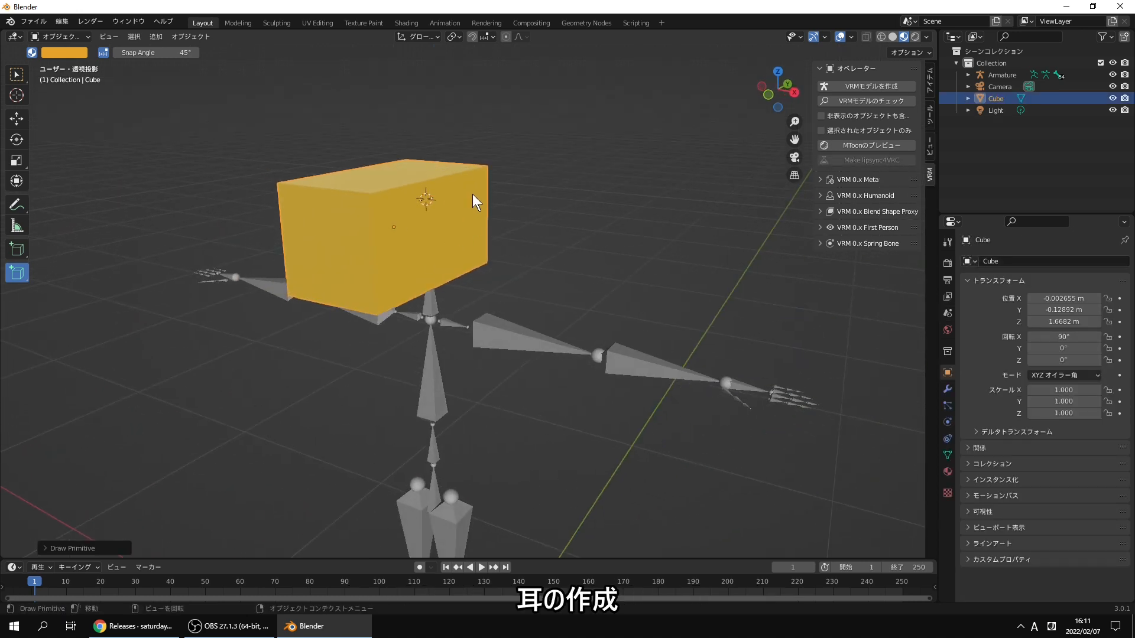
# - Place the 3D cursor on the head box's upper edge and draw two tilted orange ear boxes in front view, one on each side
pyautogui.keyDown('shift'); pyautogui.rightClick(473, 175); pyautogui.keyUp('shift')
pyautogui.click(768, 98)
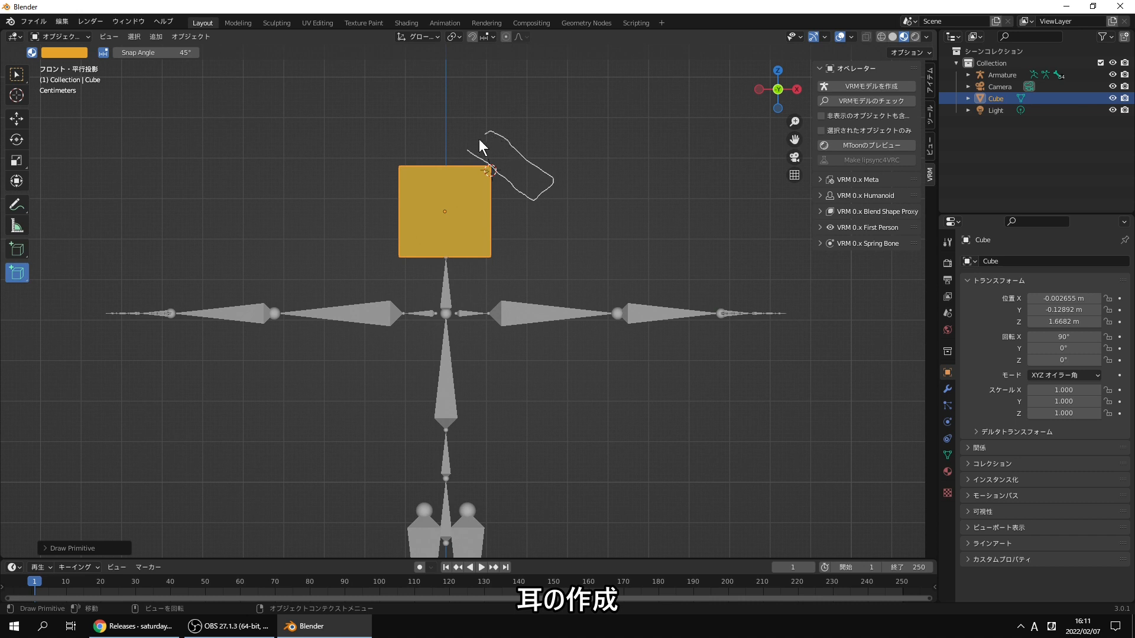
pyautogui.moveTo(480, 140); pyautogui.dragTo(467, 152)
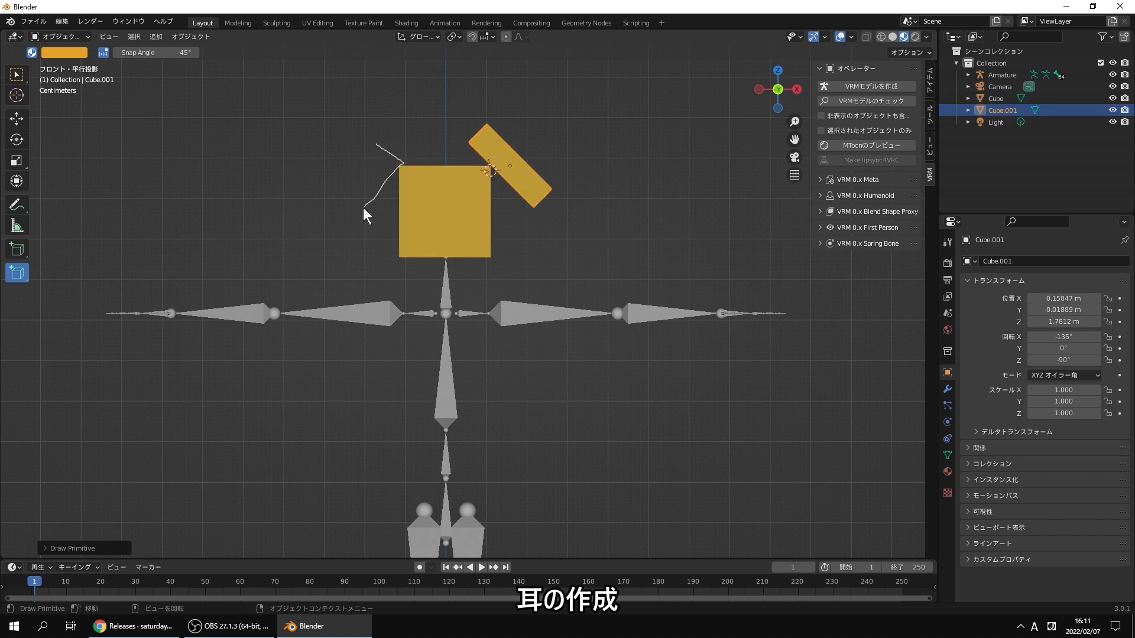
pyautogui.moveTo(367, 157); pyautogui.dragTo(412, 162)
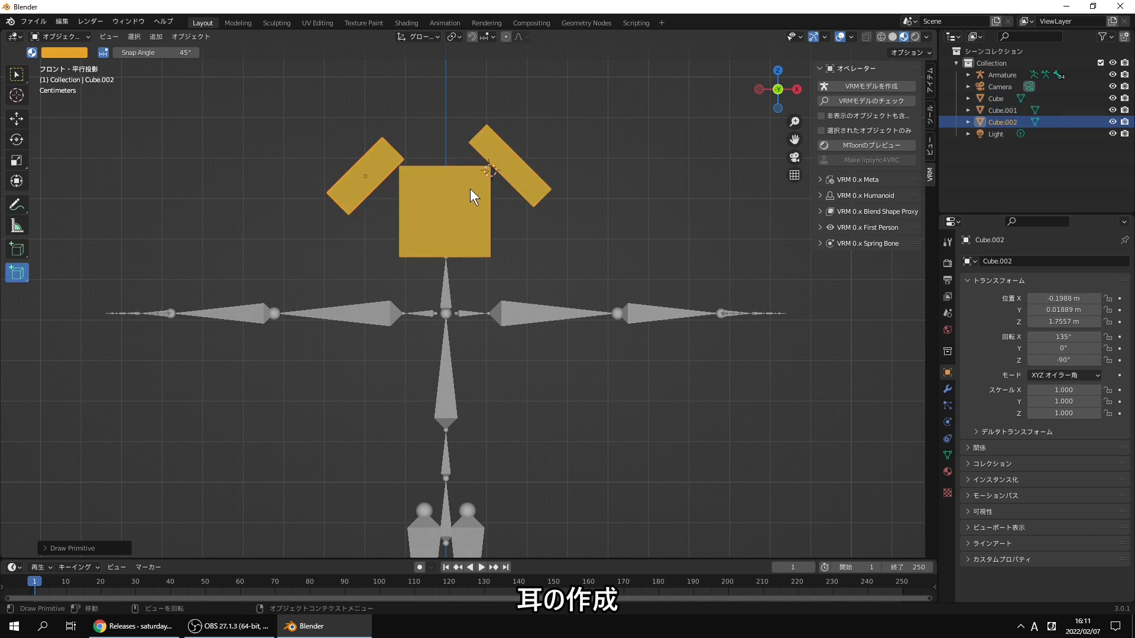
pyautogui.moveTo(469, 189); pyautogui.dragTo(419, 189, button='middle')
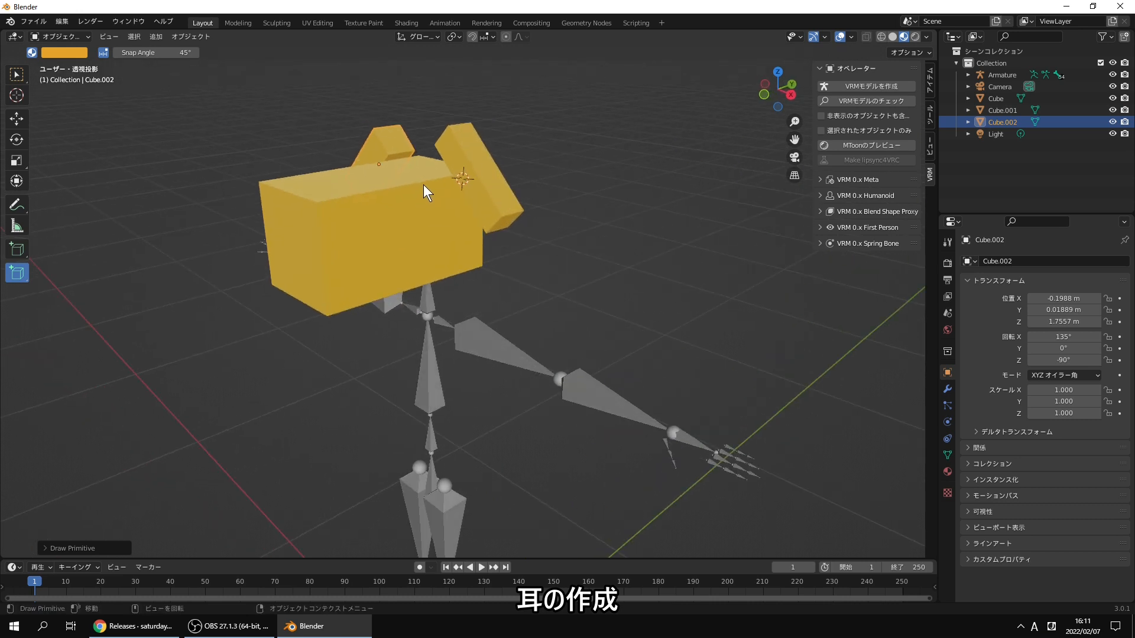
# - Switch to the sphere primitive, set the drawing colour to black and draw an eye at the head's upper corner on the +X side in front view
pyautogui.click(762, 94)
pyautogui.moveTo(17, 273); pyautogui.dragTo(55, 300)
pyautogui.click(78, 52)
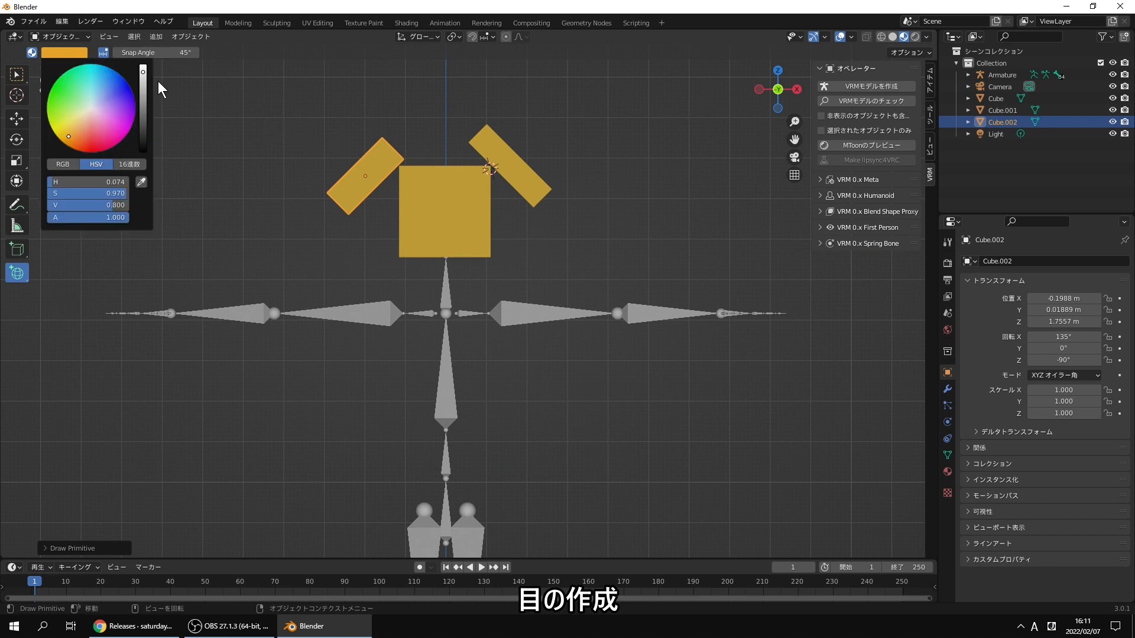
pyautogui.moveTo(142, 77); pyautogui.dragTo(142, 152)
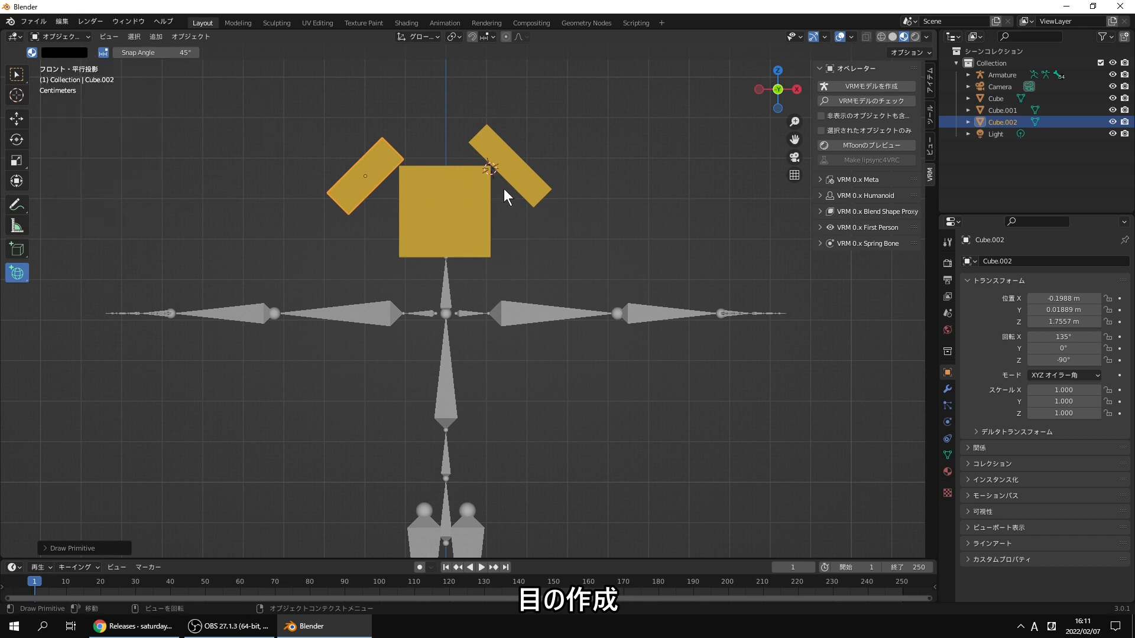
pyautogui.moveTo(494, 153); pyautogui.dragTo(492, 186)
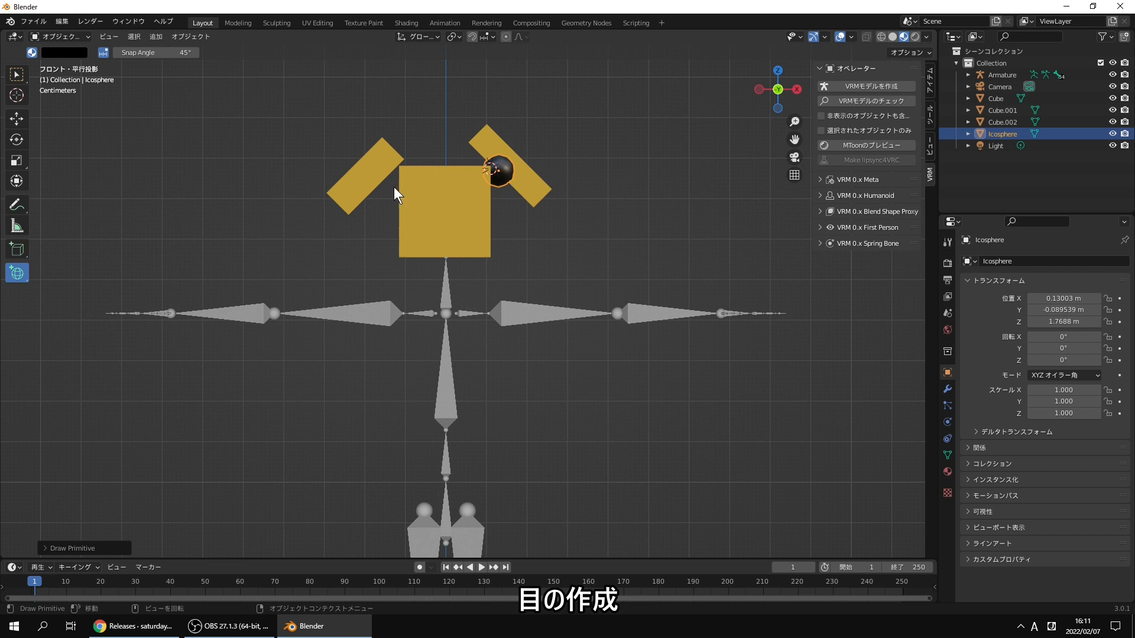
pyautogui.moveTo(388, 165); pyautogui.dragTo(390, 187)
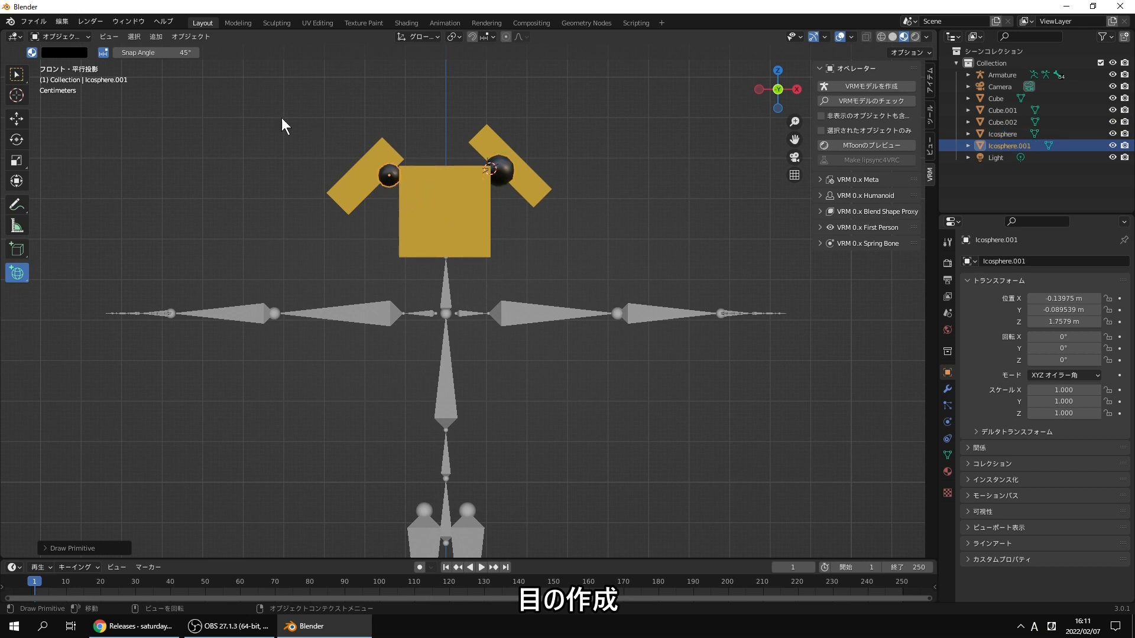
pyautogui.hotkey('ctrl', 'z')
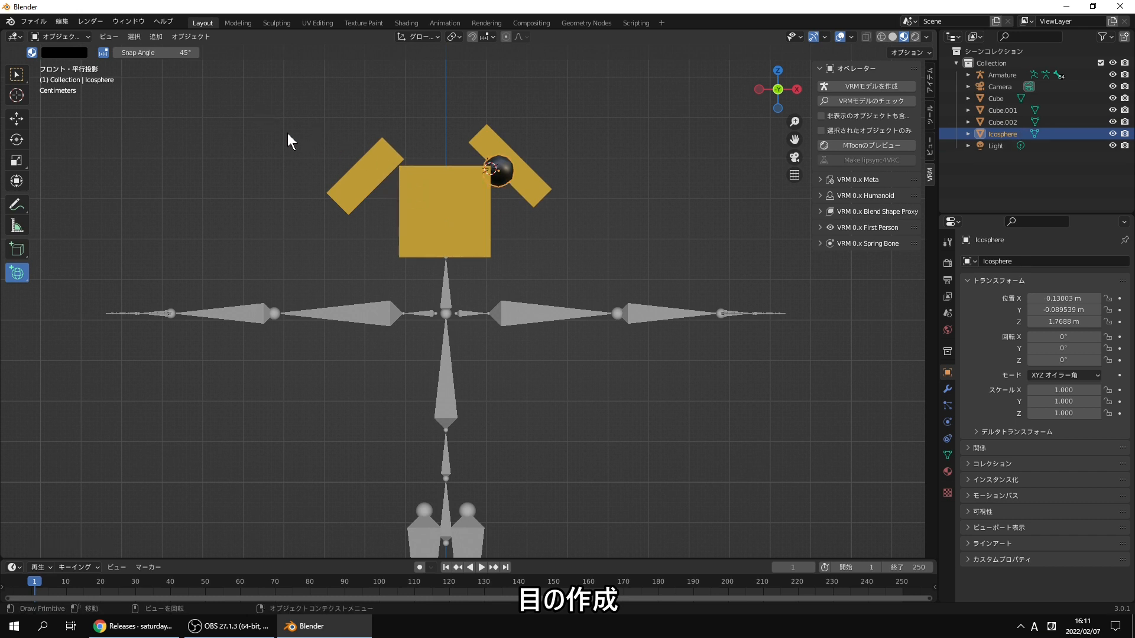
pyautogui.moveTo(387, 167); pyautogui.dragTo(390, 188)
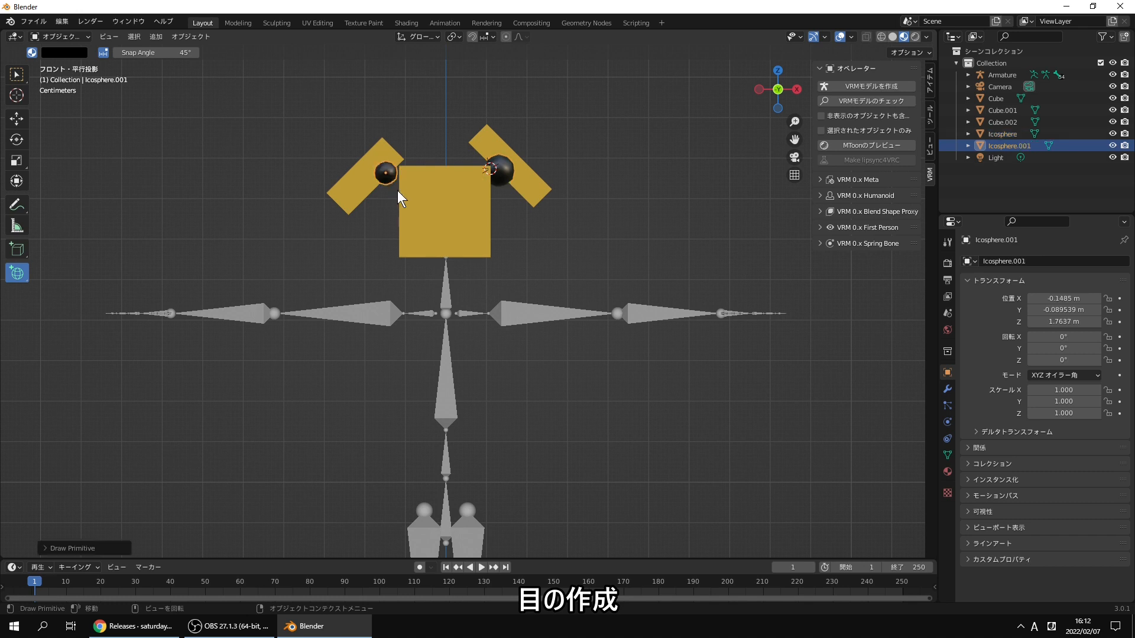
pyautogui.click(43, 22)
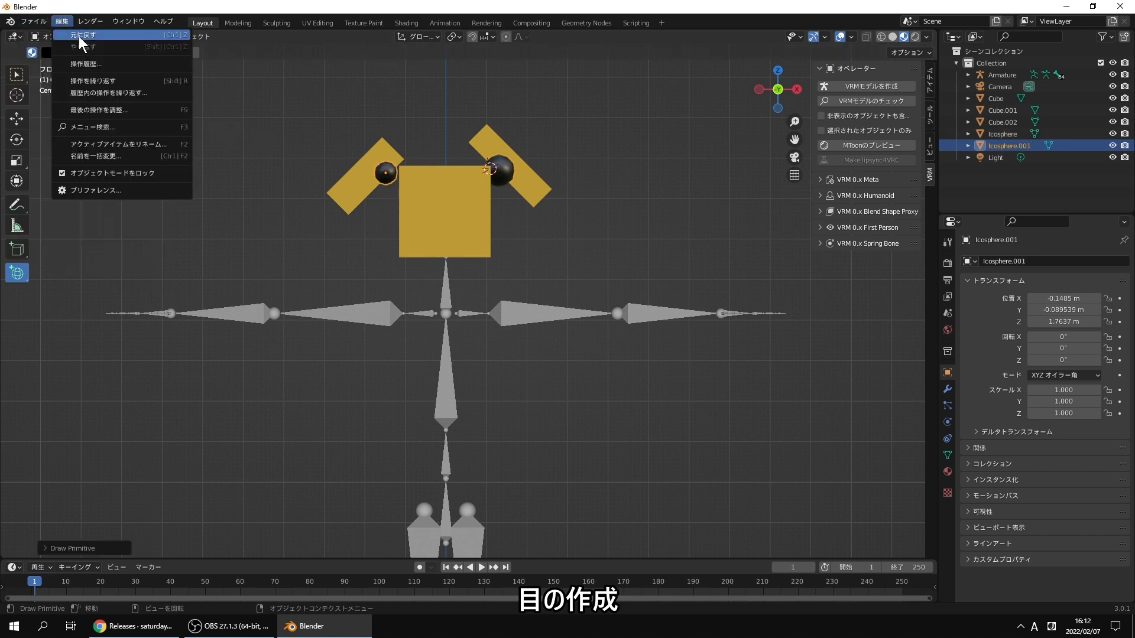
pyautogui.click(79, 37)
# - Draw a matching black sphere as the second eye at the head box's opposite upper corner
pyautogui.moveTo(398, 160); pyautogui.dragTo(388, 186)
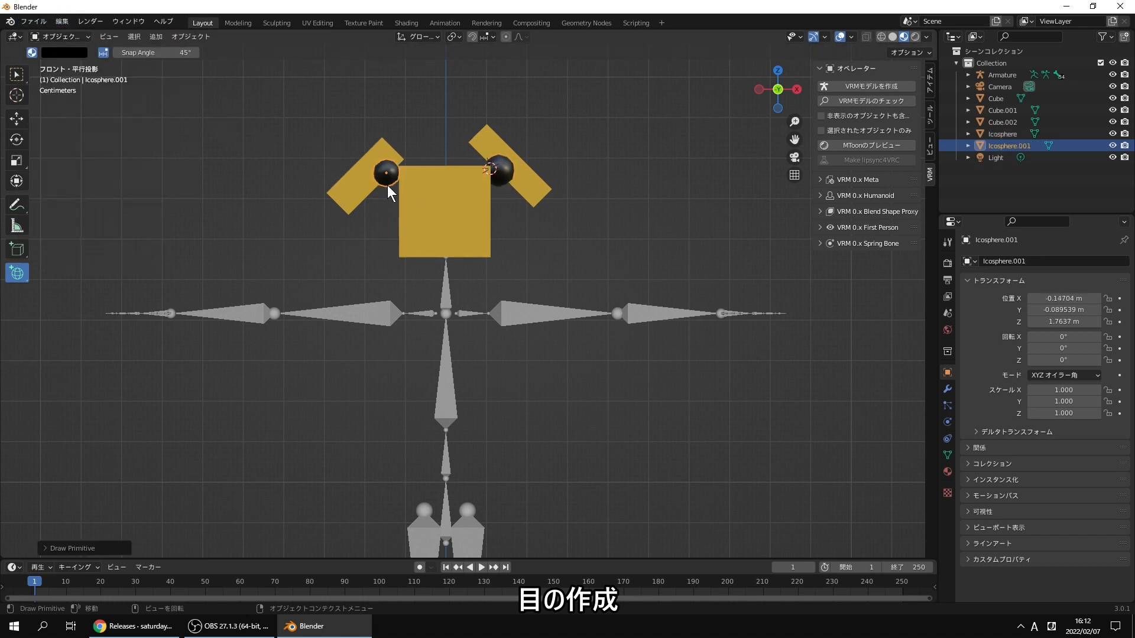
pyautogui.moveTo(425, 199)
pyautogui.mouseDown(button='middle')
pyautogui.moveTo(396, 268)
pyautogui.moveTo(434, 324)
pyautogui.moveTo(562, 366)
pyautogui.mouseUp(button='middle')
# - Switch to the cylinder primitive and draw a black cylindrical nose protruding from the front of the head box in top view
pyautogui.click(778, 90)
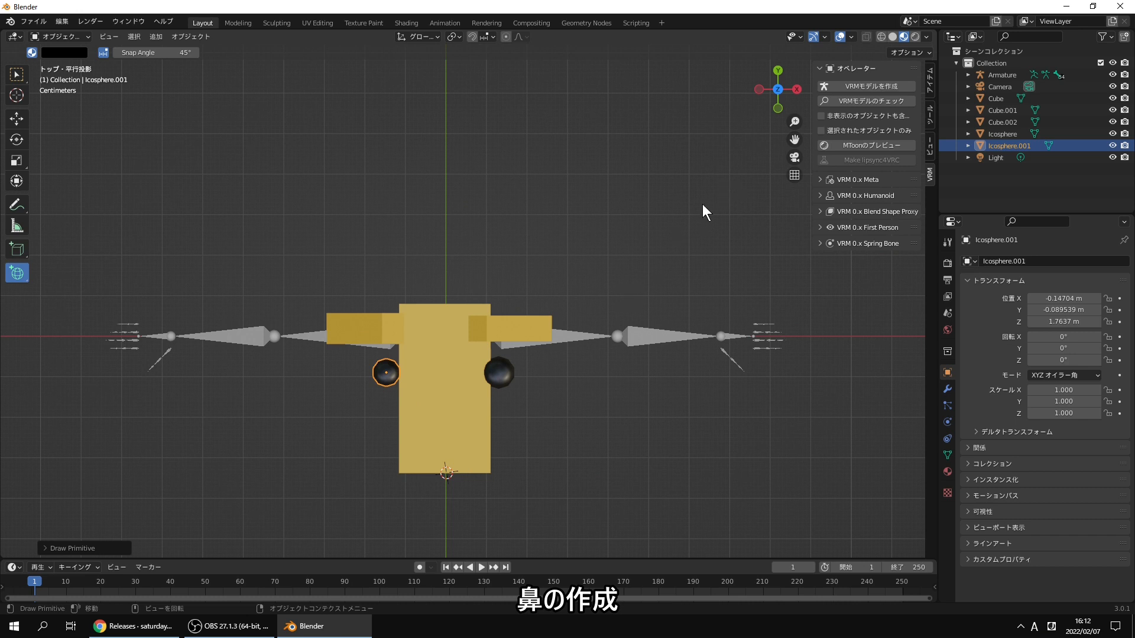
pyautogui.moveTo(22, 271); pyautogui.dragTo(78, 308)
pyautogui.moveTo(794, 140); pyautogui.dragTo(817, 2)
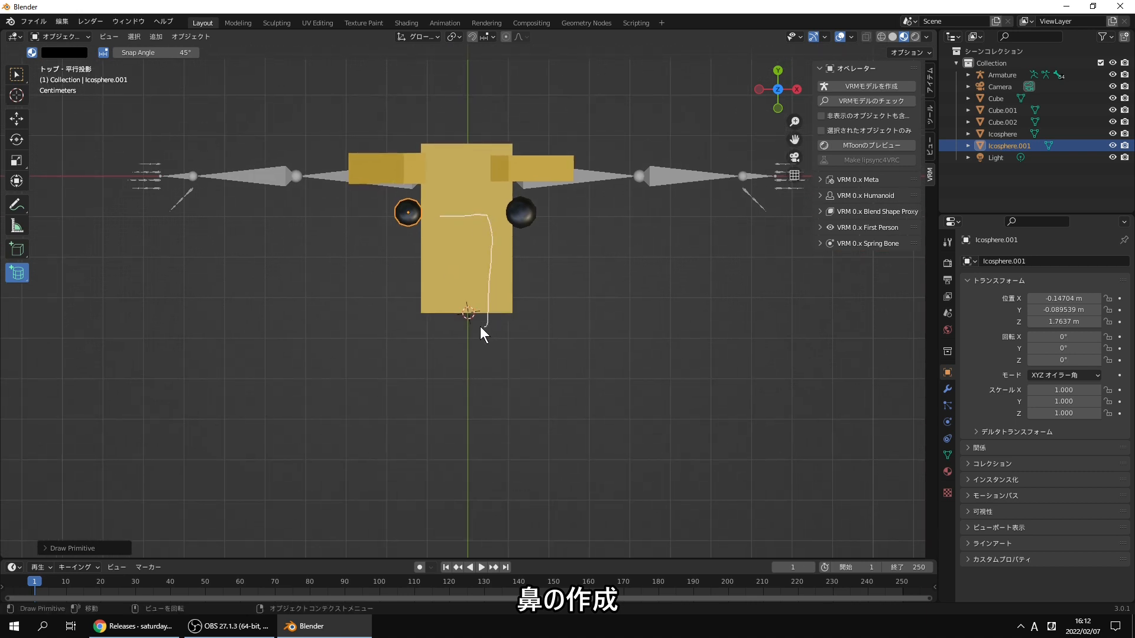
pyautogui.moveTo(444, 234); pyautogui.dragTo(443, 227)
pyautogui.moveTo(458, 275)
pyautogui.mouseDown(button='middle')
pyautogui.moveTo(463, 237)
pyautogui.moveTo(416, 168)
pyautogui.moveTo(540, 282)
pyautogui.moveTo(532, 278)
pyautogui.mouseUp(button='middle')
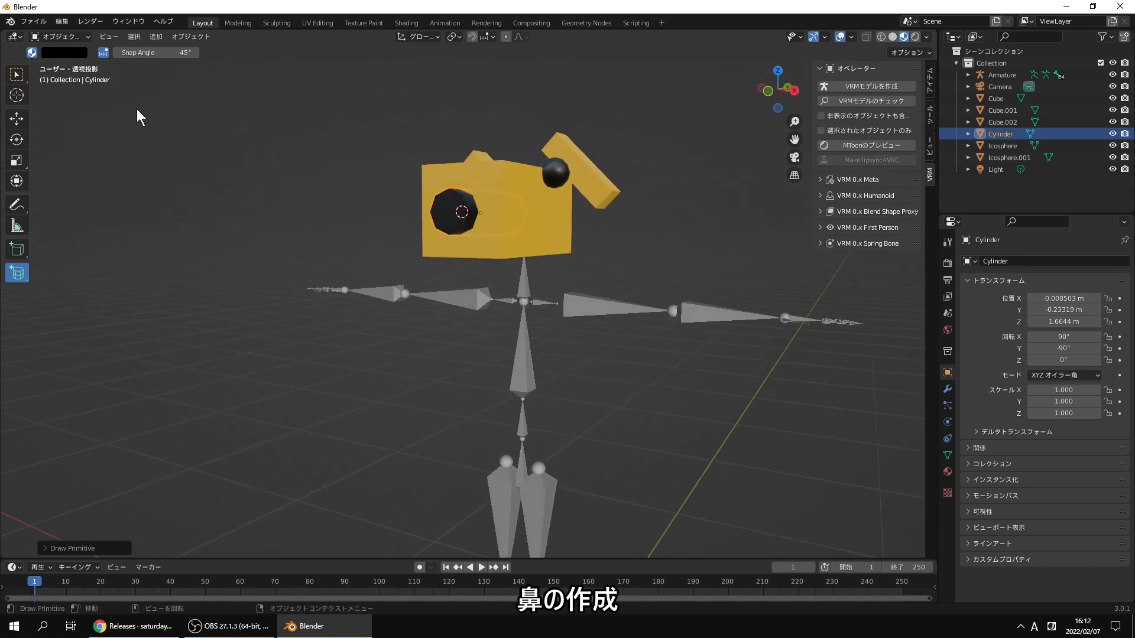
pyautogui.moveTo(299, 156)
pyautogui.mouseDown(button='middle')
pyautogui.moveTo(513, 243)
pyautogui.moveTo(309, 220)
pyautogui.mouseUp(button='middle')
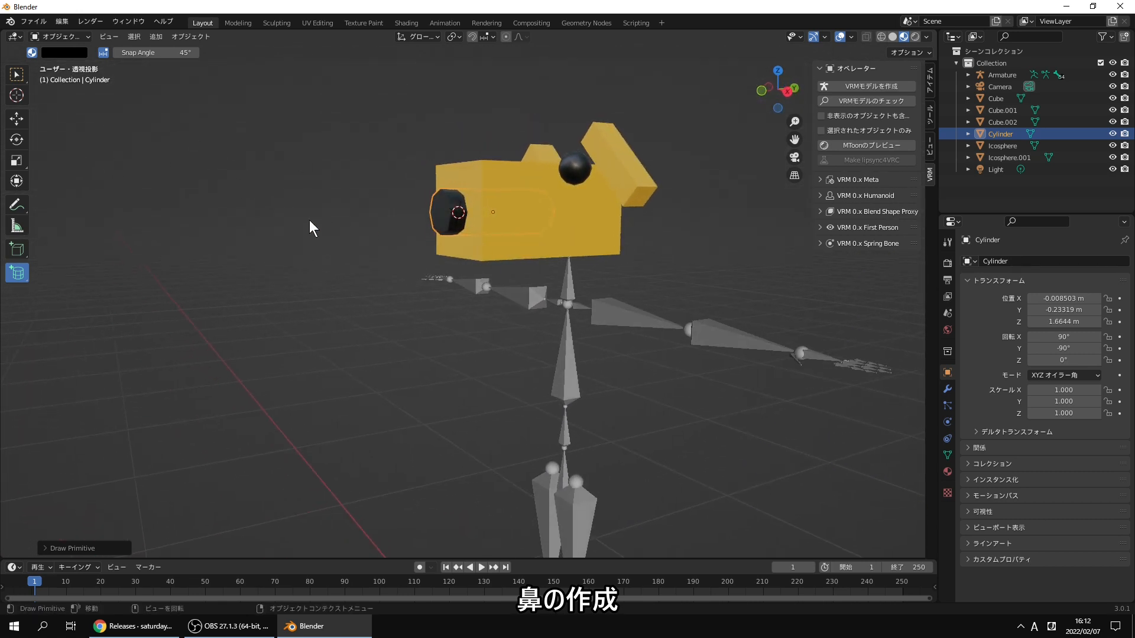
# - Switch back to the box primitive and sample the head box's yellow-orange as the drawing colour
pyautogui.moveTo(17, 273); pyautogui.dragTo(51, 282)
pyautogui.click(50, 281)
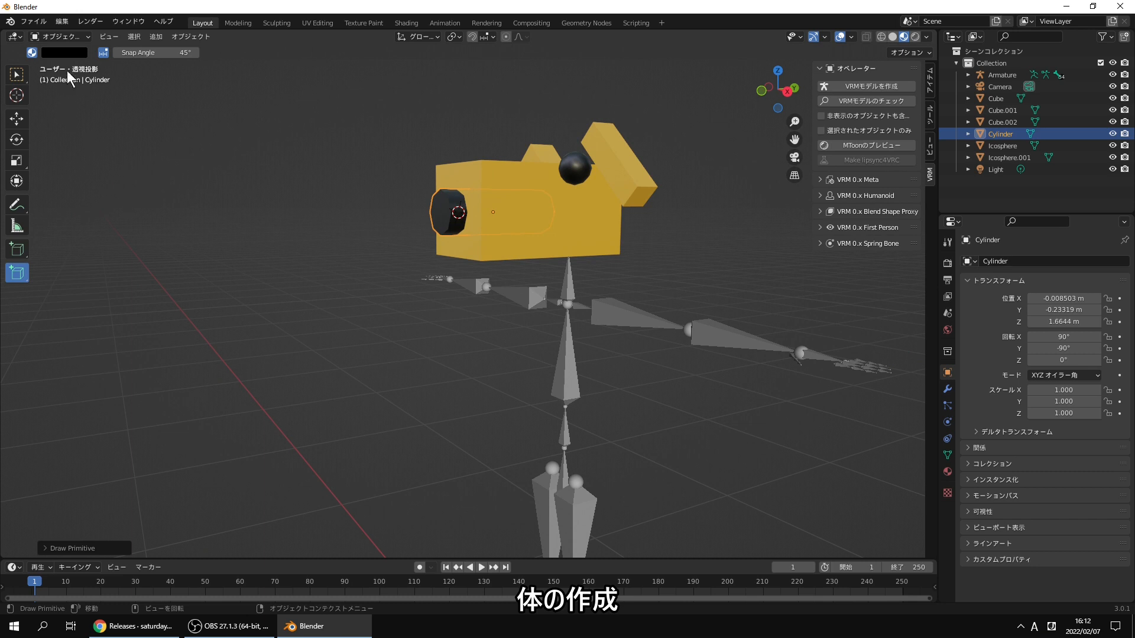
pyautogui.click(64, 53)
pyautogui.click(142, 182)
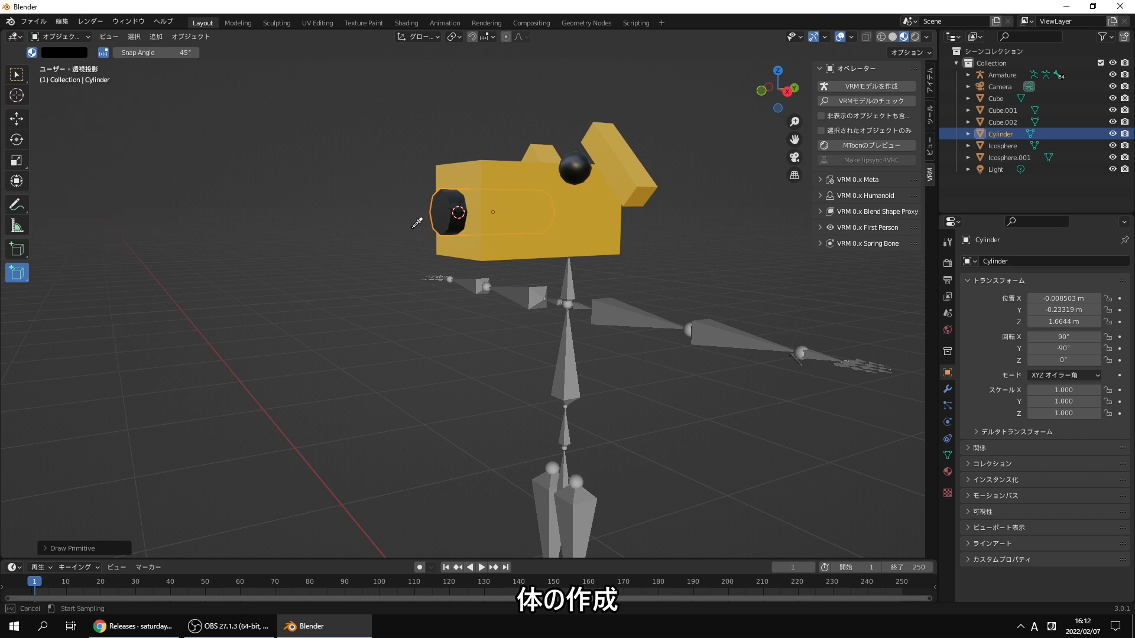
pyautogui.click(611, 218)
# - Place the 3D cursor near the lower end of the large torso bone and align the viewport to the front view
pyautogui.moveTo(590, 303); pyautogui.dragTo(512, 363, button='middle')
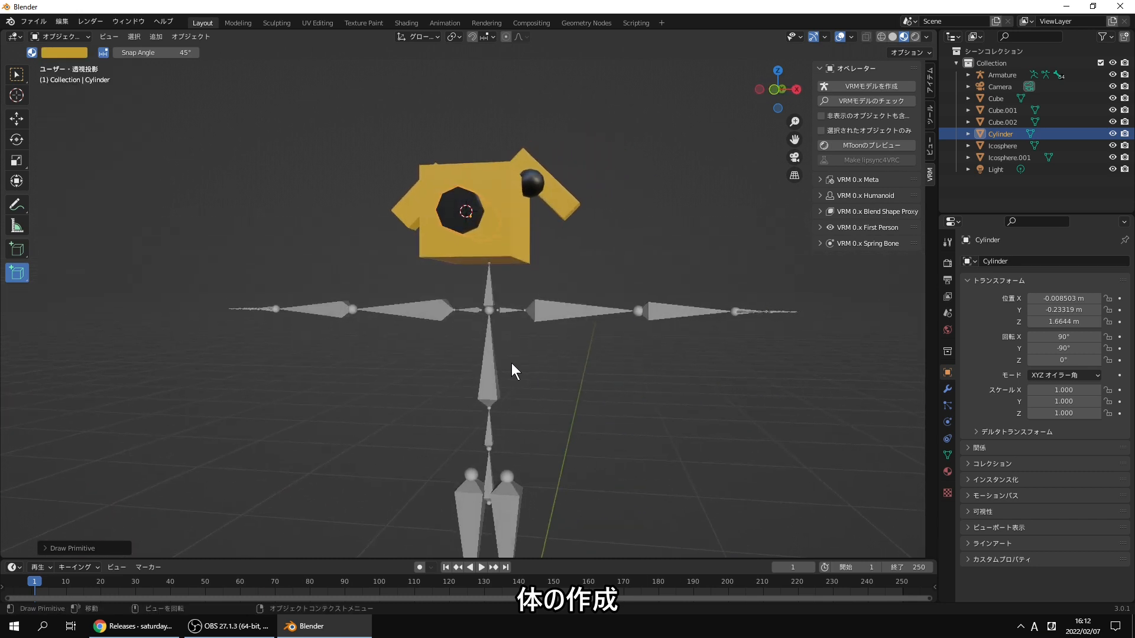
pyautogui.keyDown('shift'); pyautogui.rightClick(487, 387); pyautogui.keyUp('shift')
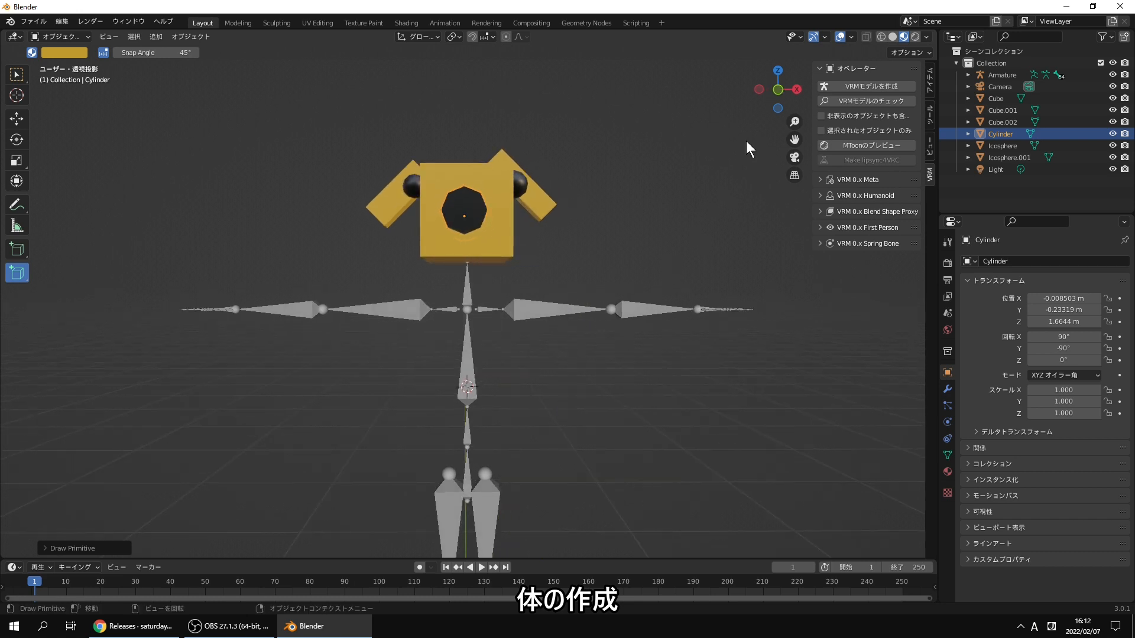
pyautogui.click(775, 89)
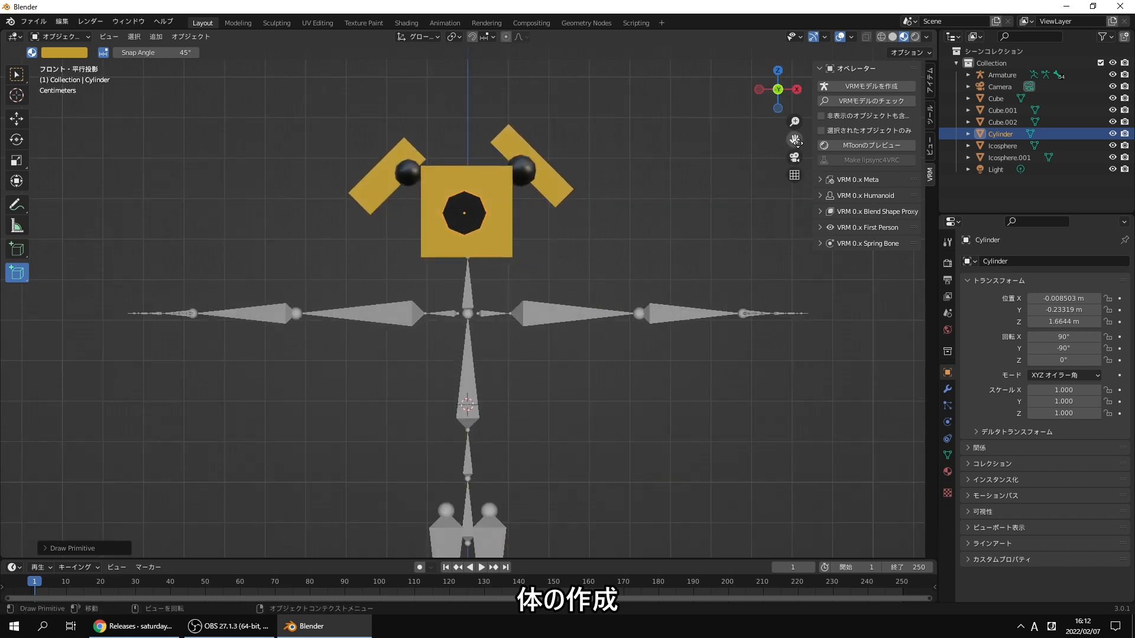
# - Draw a yellow-orange box torso around the large torso bone, from just below the shoulders to the bone's lower end, in front view
pyautogui.moveTo(794, 138); pyautogui.dragTo(803, 52)
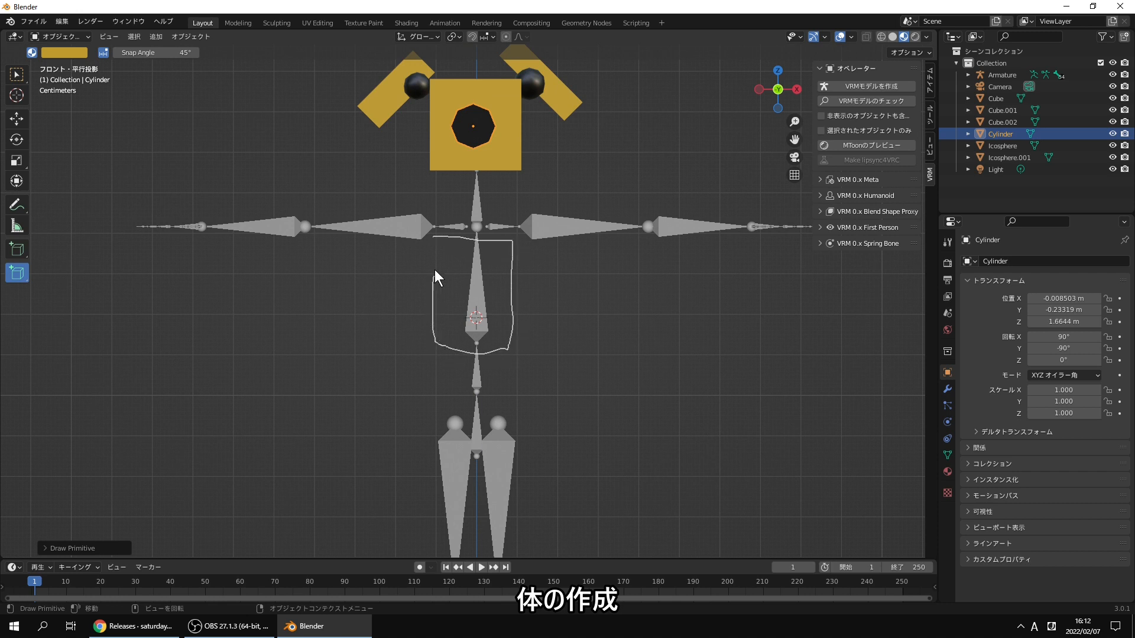
pyautogui.moveTo(435, 270); pyautogui.dragTo(435, 246)
pyautogui.moveTo(485, 254); pyautogui.dragTo(566, 266, button='middle')
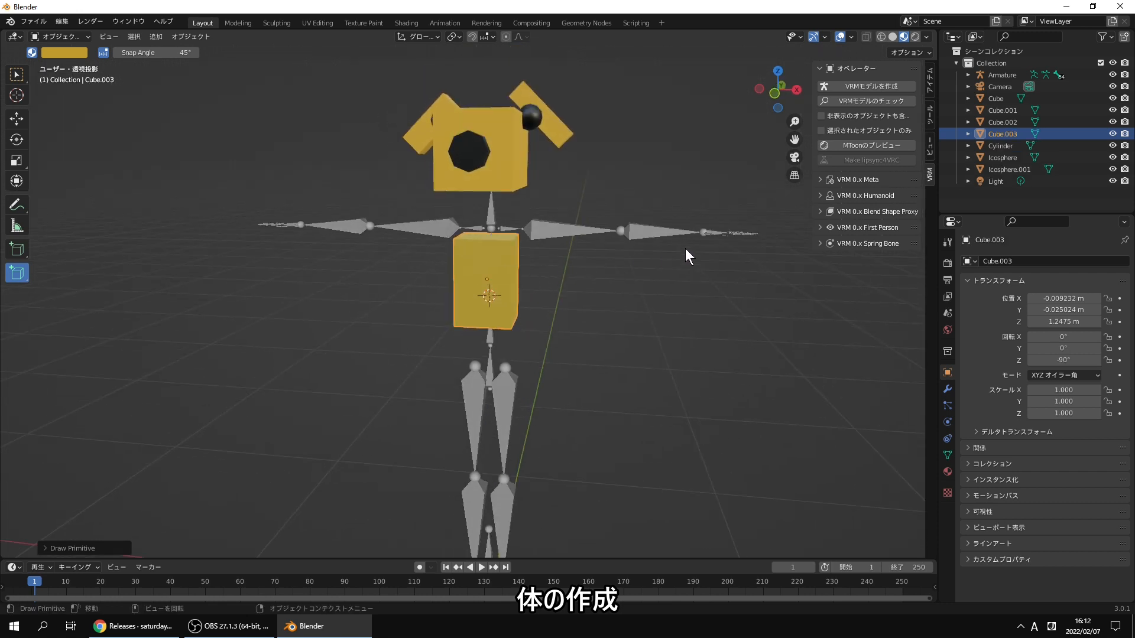
# - Place the 3D cursor at one wrist joint and draw yellow-orange boxes over both hands' finger bones in front view
pyautogui.moveTo(685, 255); pyautogui.dragTo(705, 220, button='middle')
pyautogui.click(731, 229)
pyautogui.keyDown('shift'); pyautogui.rightClick(688, 223); pyautogui.keyUp('shift')
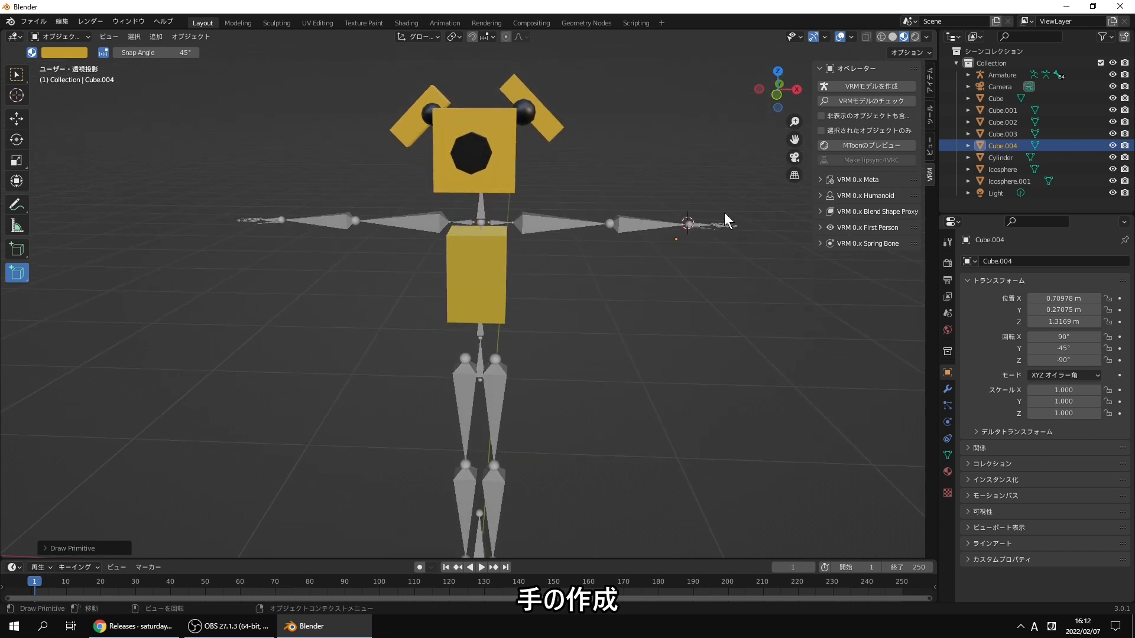
pyautogui.click(776, 96)
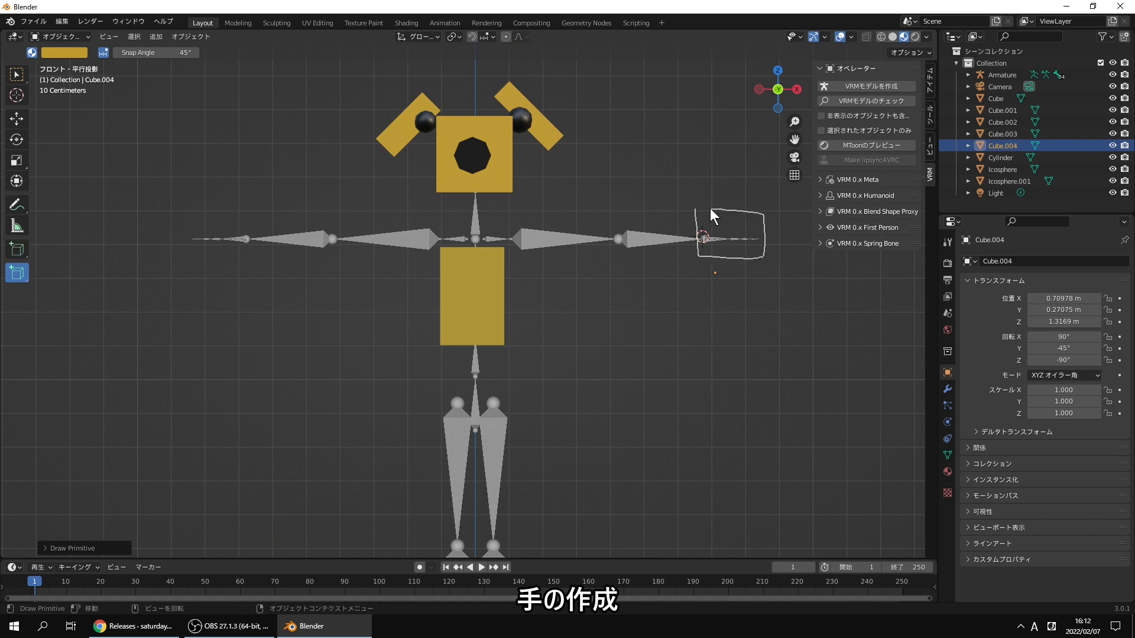
pyautogui.click(641, 222)
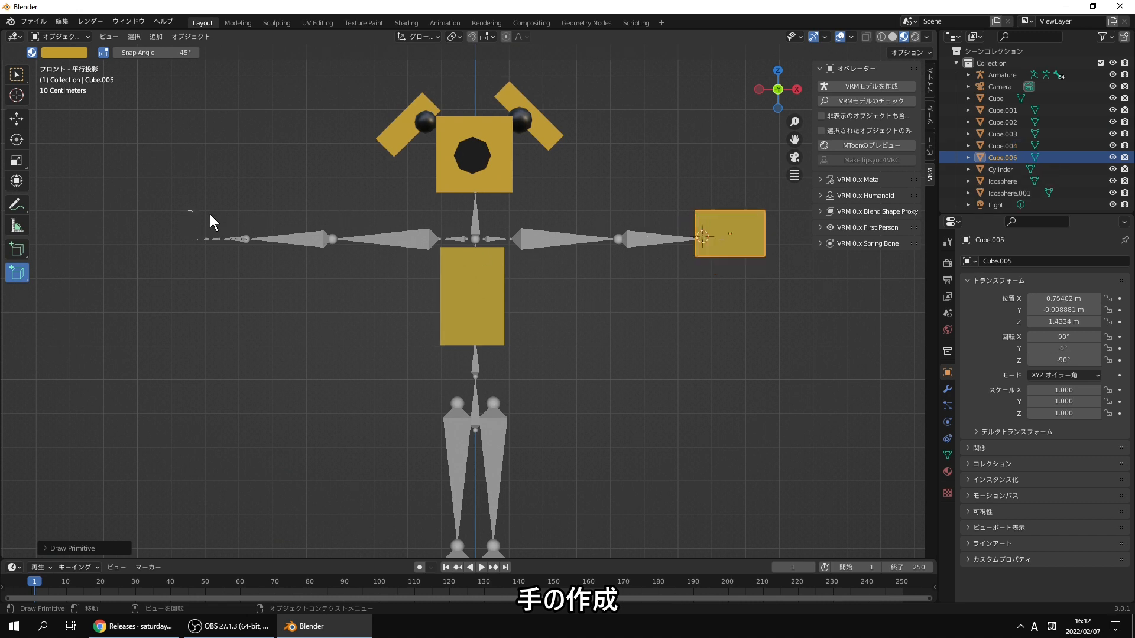
pyautogui.moveTo(183, 223); pyautogui.dragTo(187, 212)
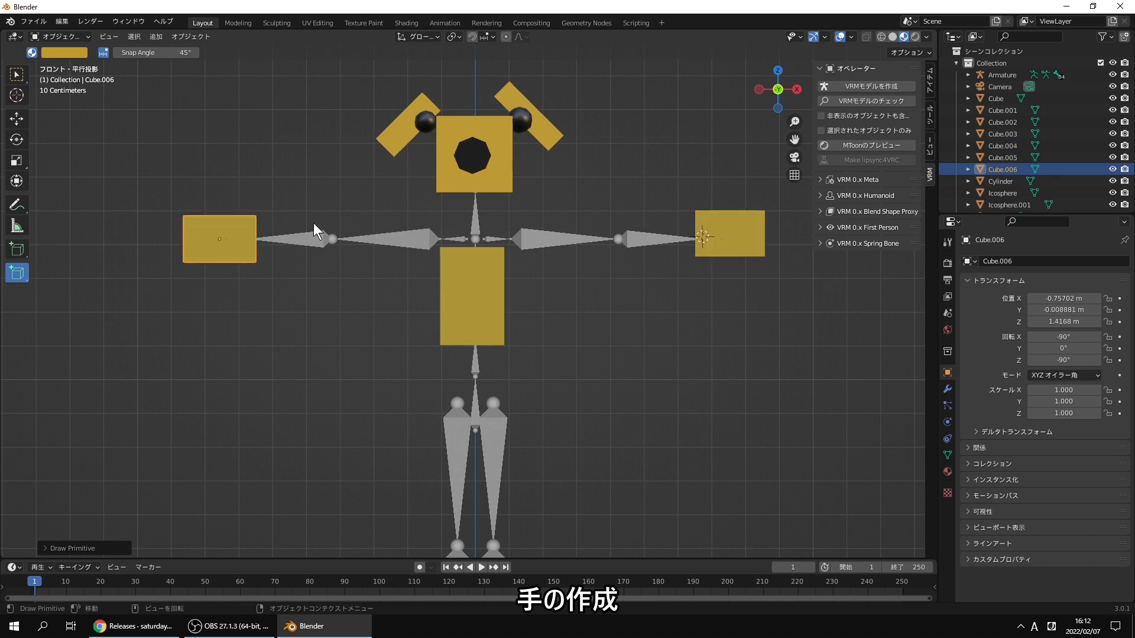
# - Parent the head, ears, eyes, nose, torso and both hand boxes to the armature with automatic weights
pyautogui.click(17, 76)
pyautogui.moveTo(276, 172)
pyautogui.mouseDown(button='middle')
pyautogui.moveTo(406, 193)
pyautogui.moveTo(335, 168)
pyautogui.moveTo(474, 190)
pyautogui.mouseUp(button='middle')
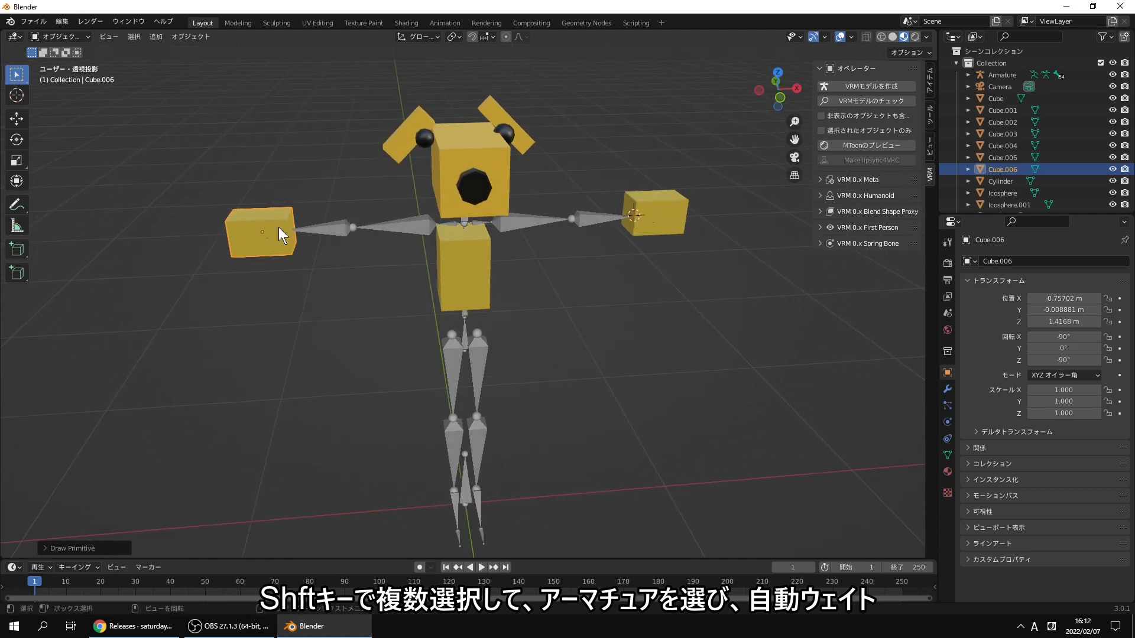
pyautogui.keyDown('shift'); pyautogui.click(398, 144); pyautogui.keyUp('shift')
pyautogui.keyDown('shift'); pyautogui.click(426, 139); pyautogui.keyUp('shift')
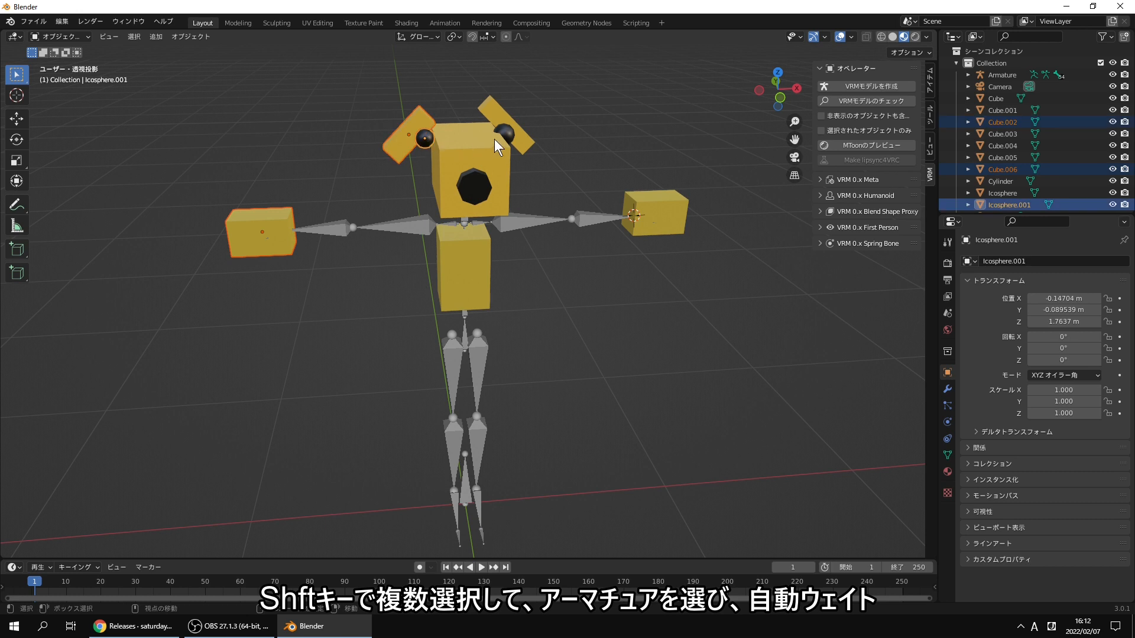
pyautogui.keyDown('shift'); pyautogui.click(504, 134); pyautogui.keyUp('shift')
pyautogui.keyDown('shift'); pyautogui.click(509, 121); pyautogui.keyUp('shift')
pyautogui.keyDown('shift'); pyautogui.click(496, 159); pyautogui.keyUp('shift')
pyautogui.keyDown('shift'); pyautogui.click(488, 181); pyautogui.keyUp('shift')
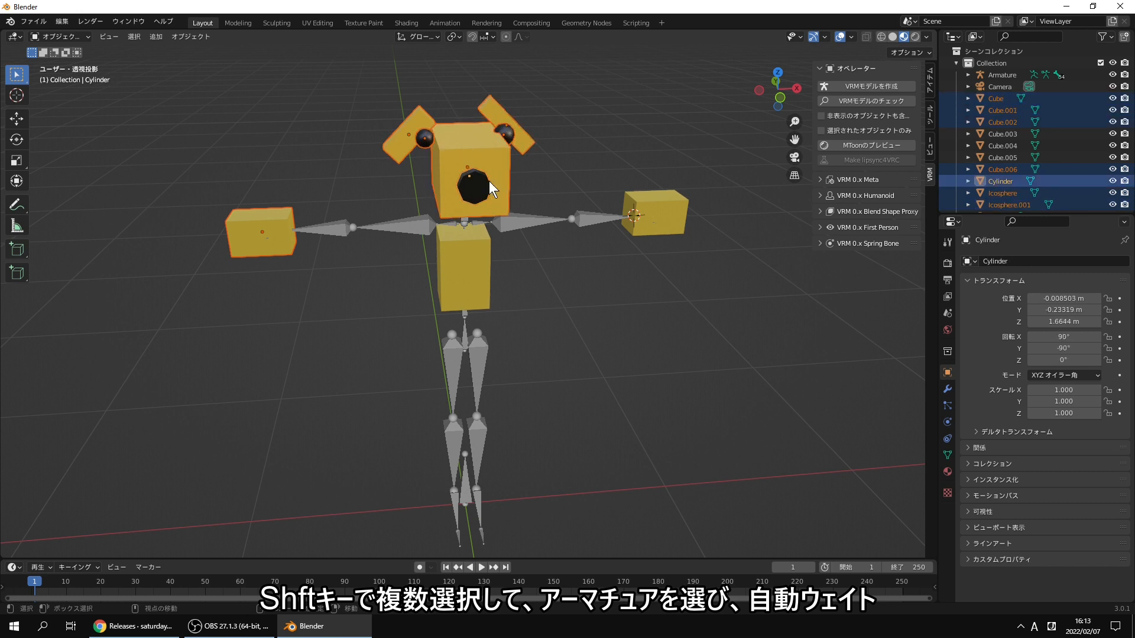
pyautogui.keyDown('shift'); pyautogui.click(657, 204); pyautogui.keyUp('shift')
pyautogui.keyDown('shift'); pyautogui.click(486, 255); pyautogui.keyUp('shift')
pyautogui.keyDown('shift'); pyautogui.click(519, 226); pyautogui.keyUp('shift')
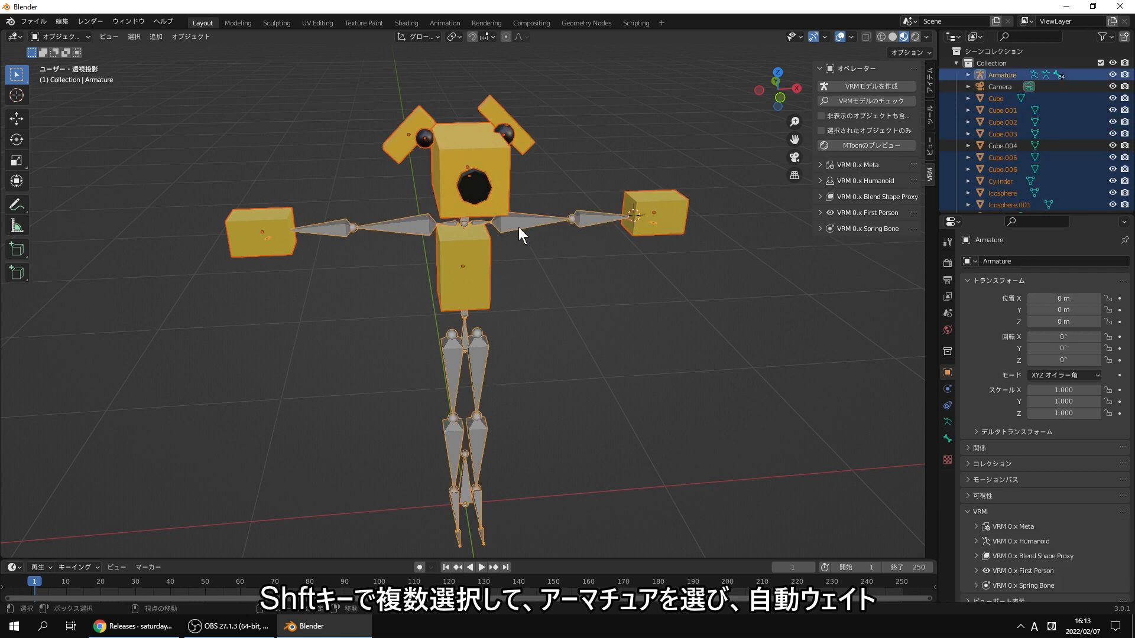
pyautogui.click(190, 36)
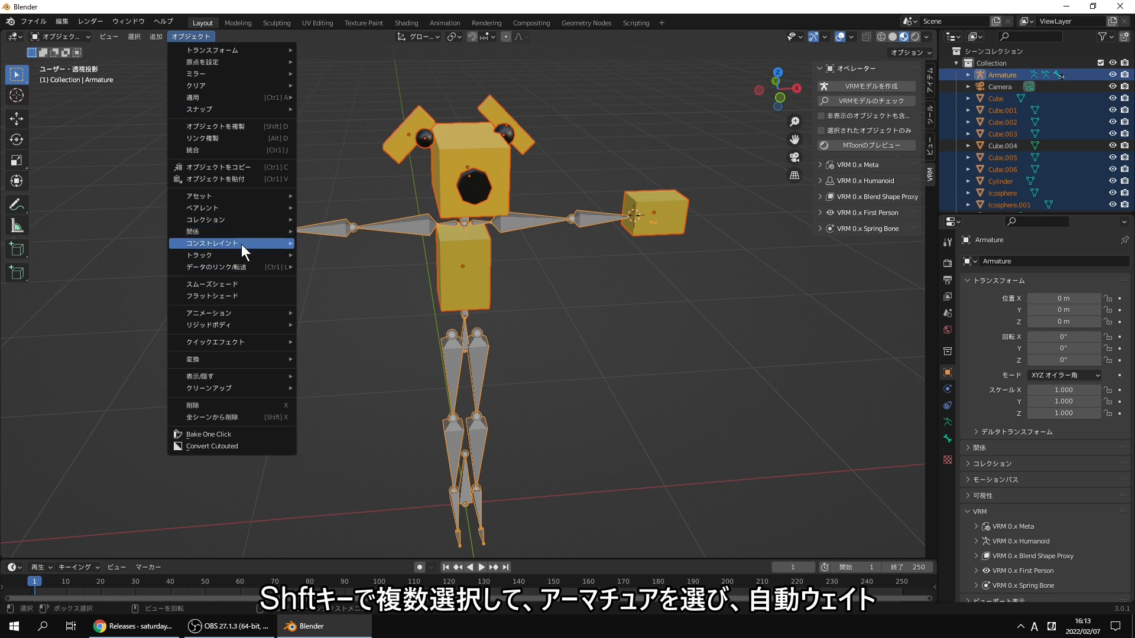
pyautogui.moveTo(233, 212)
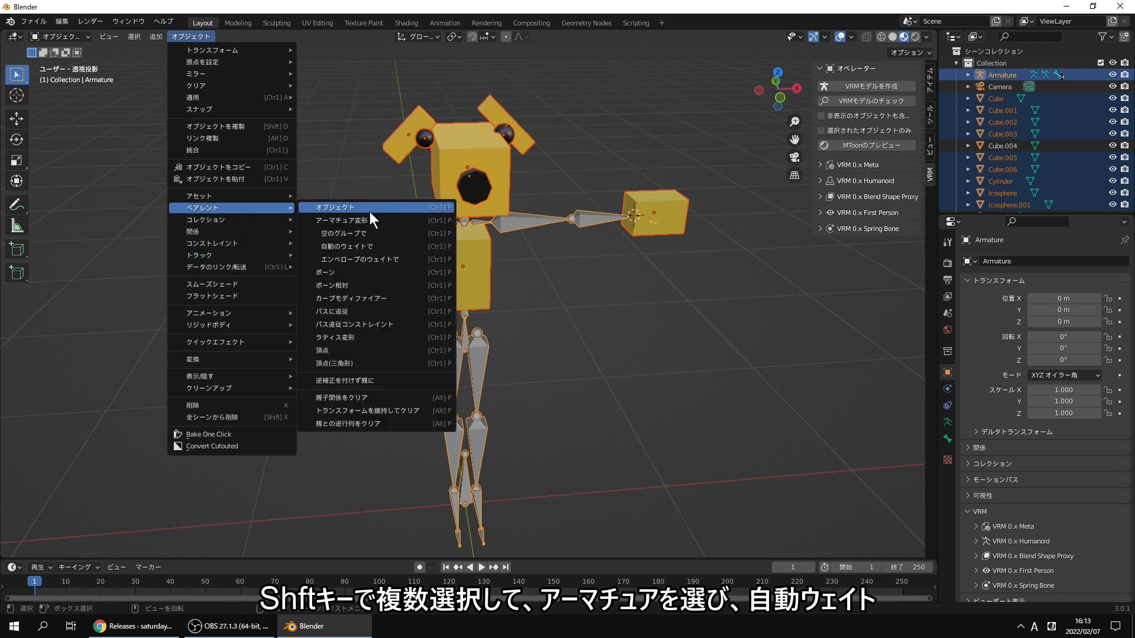
pyautogui.click(356, 244)
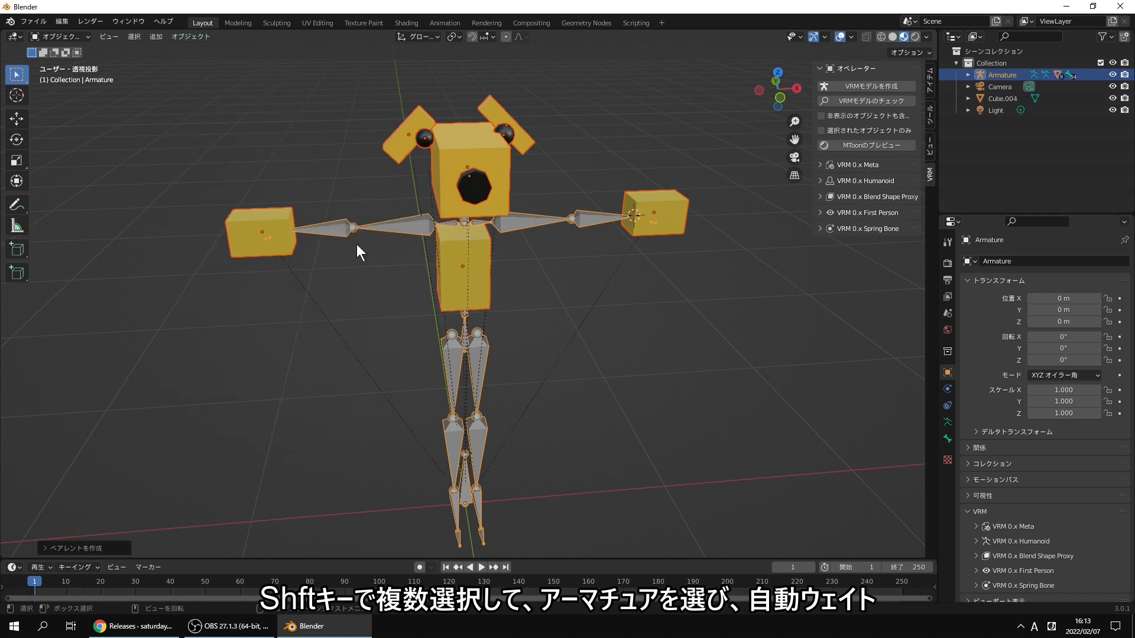
pyautogui.click(579, 262)
pyautogui.click(535, 226)
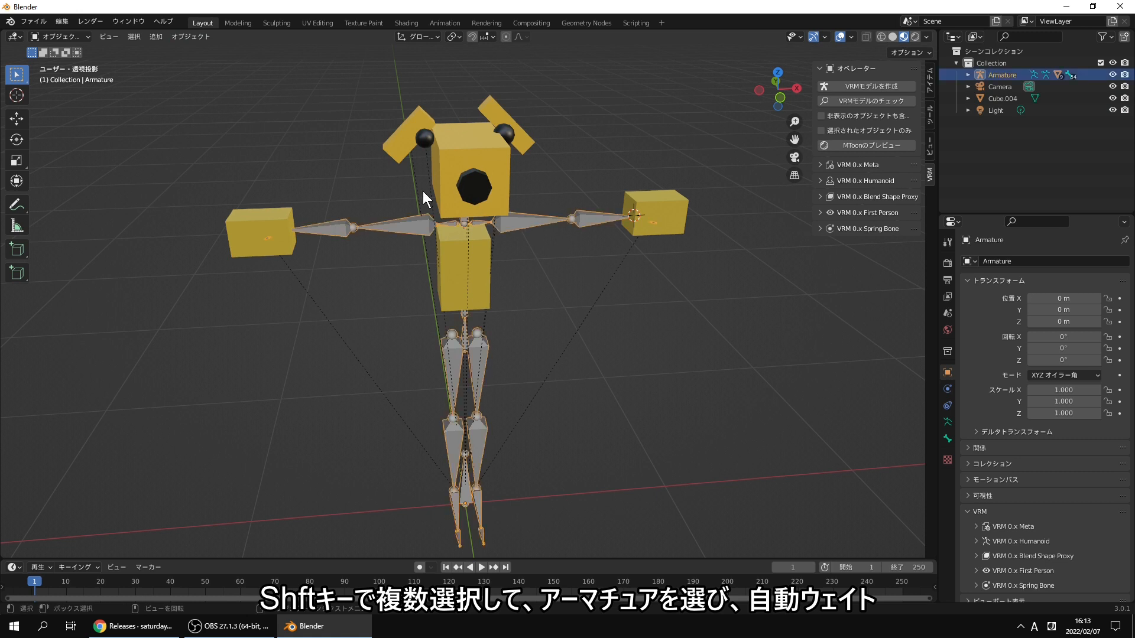
# - Export the avatar in VRM format to the Desktop folder as untitled.vrm
pyautogui.click(34, 21)
pyautogui.moveTo(77, 192)
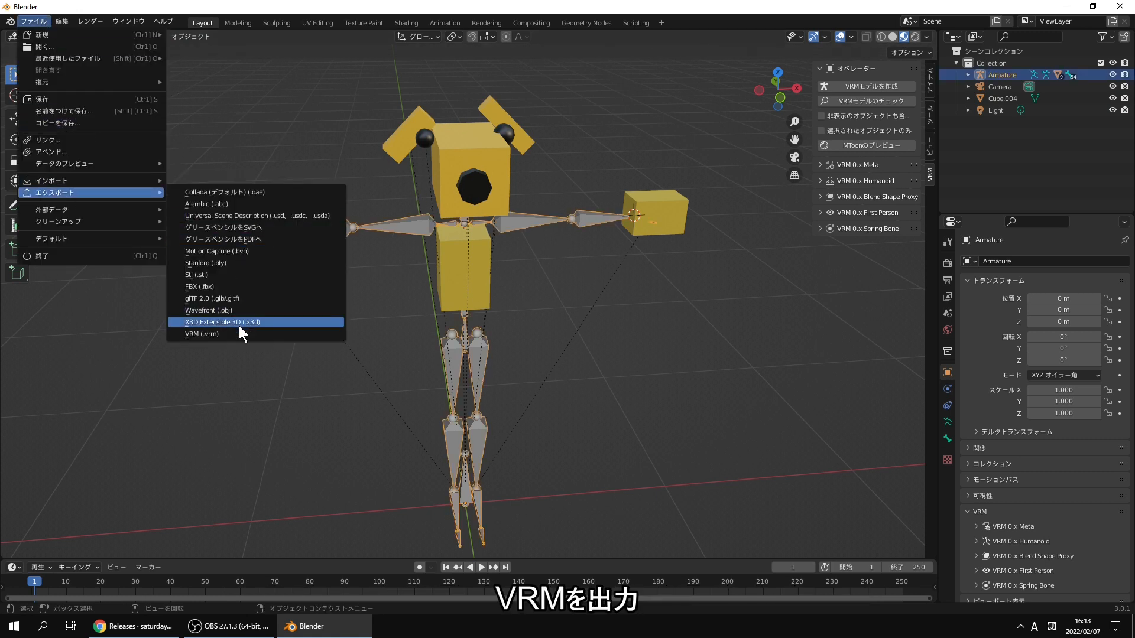
pyautogui.click(232, 334)
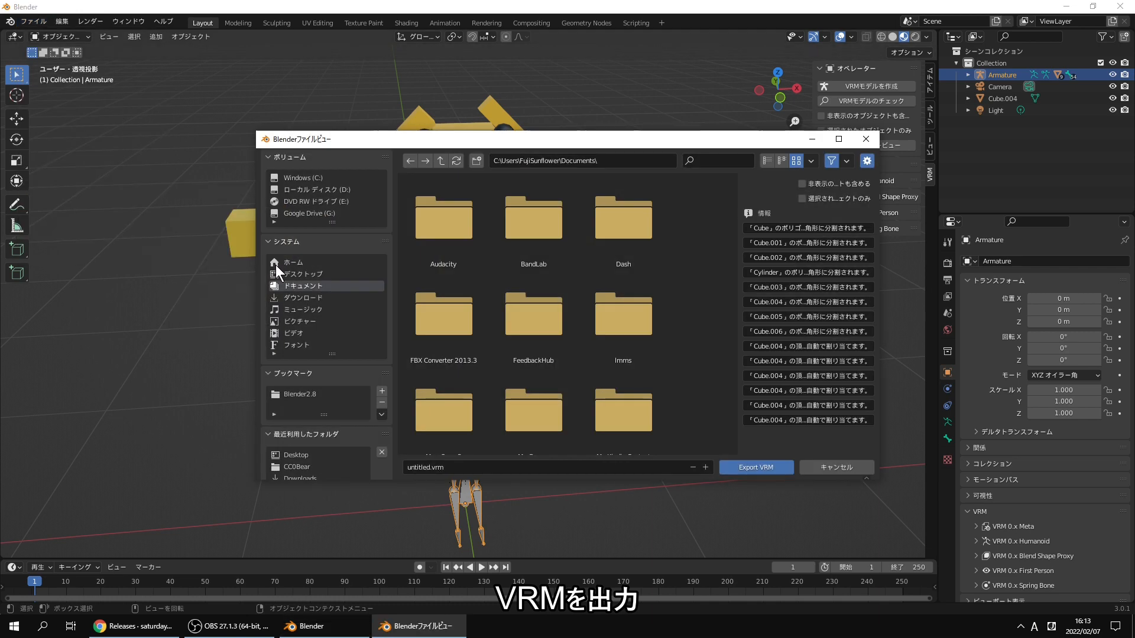
pyautogui.click(292, 274)
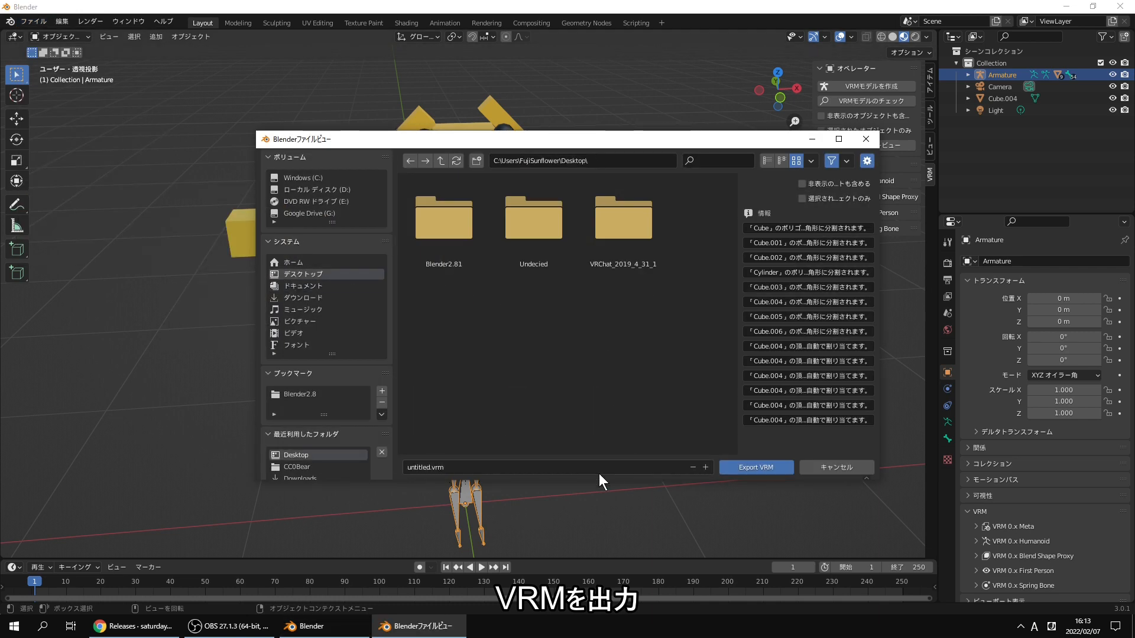
pyautogui.click(748, 466)
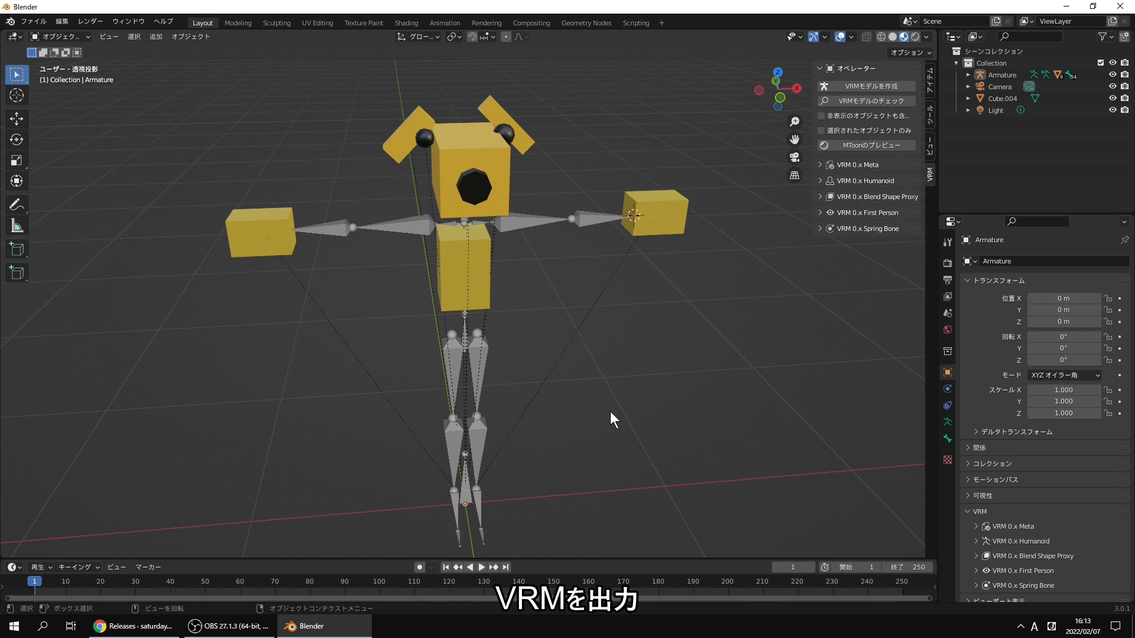
# - Switch to the VRM Live Viewer application by launching it
pyautogui.moveTo(615, 379); pyautogui.dragTo(568, 379, button='middle')
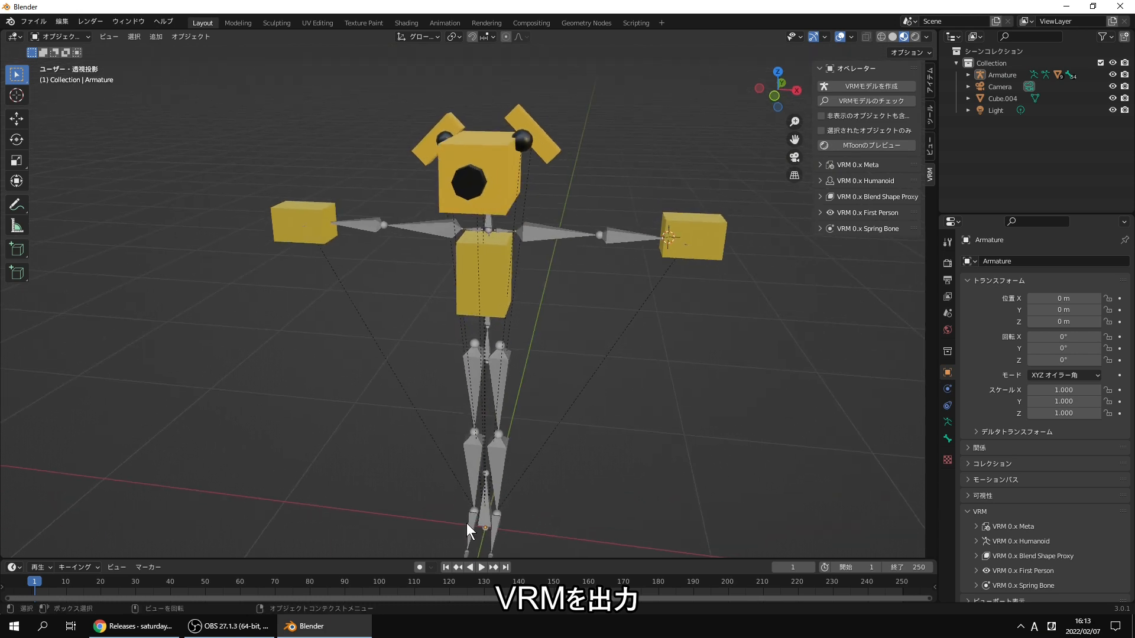
pyautogui.press('super')
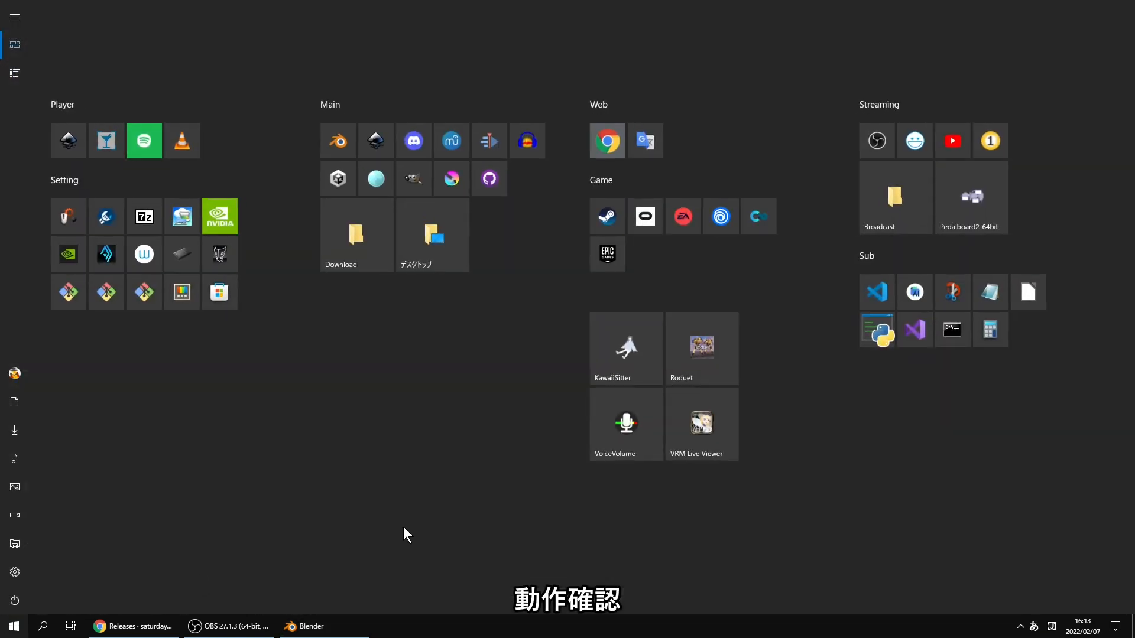
pyautogui.click(698, 434)
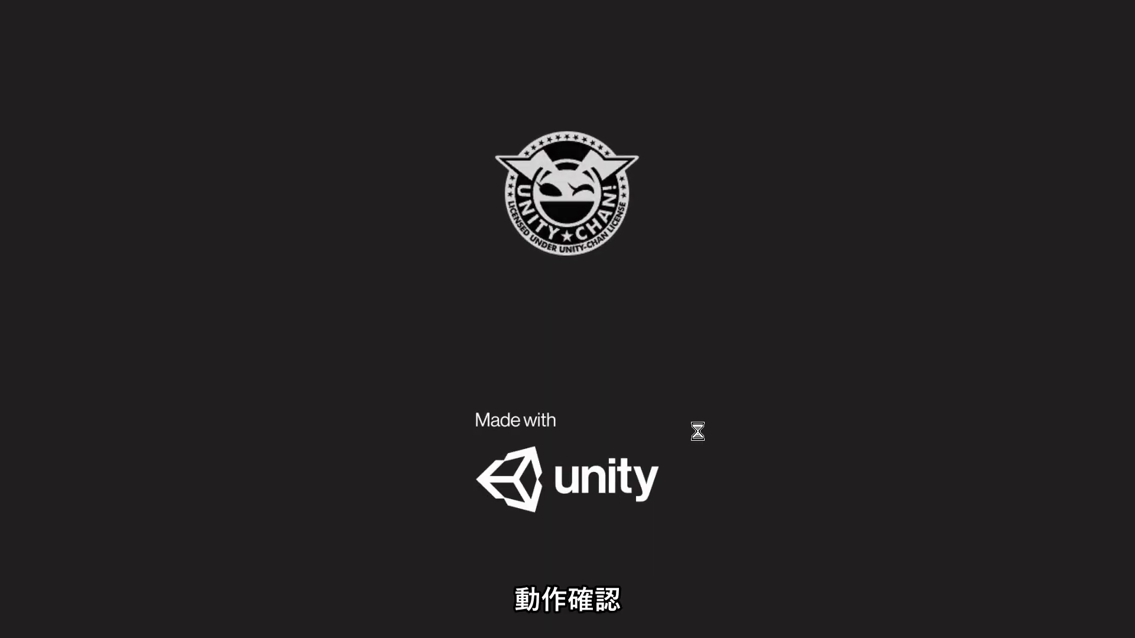